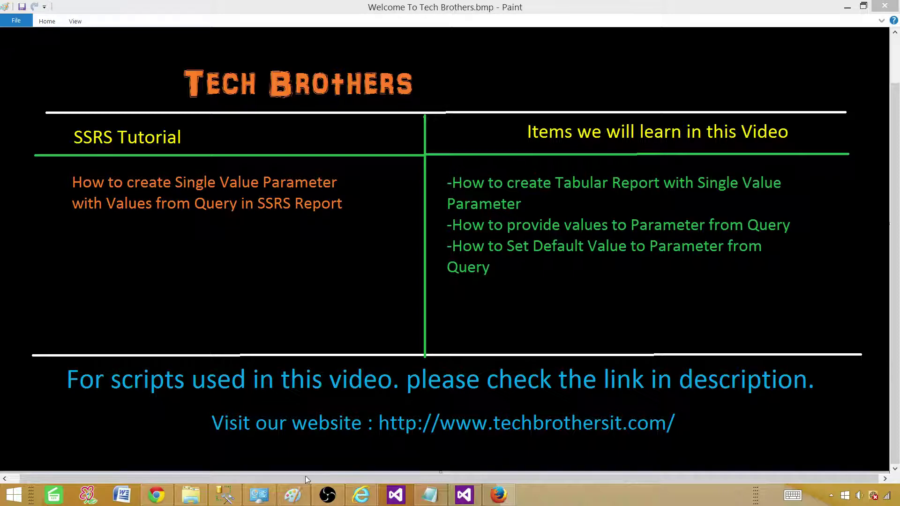
Switch to SQL Server Management Studio and copy the whole Select query on the dbo.TotalSale table
click(225, 495)
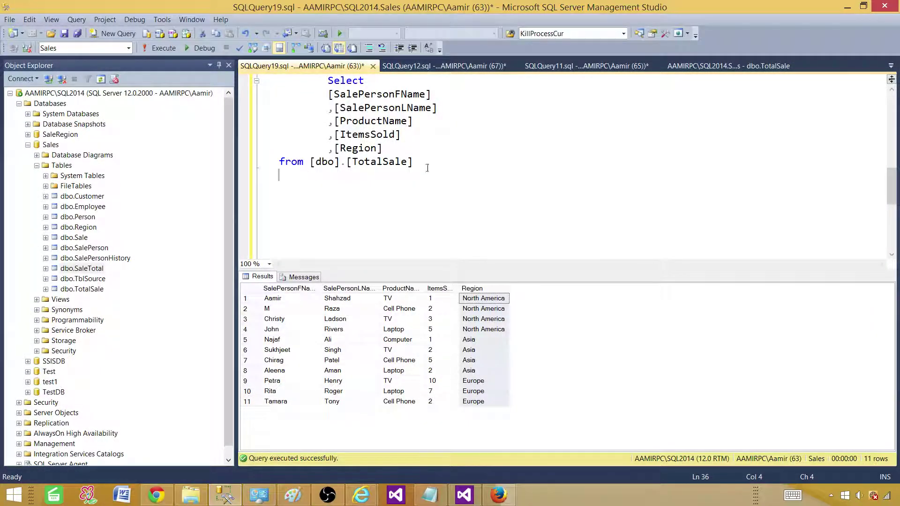
drag(427, 167, 327, 80)
right_click(333, 96)
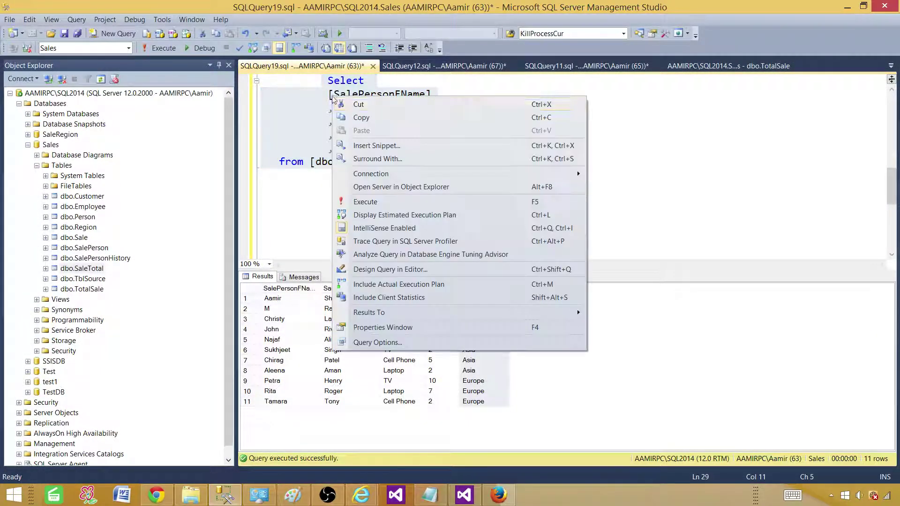
click(360, 119)
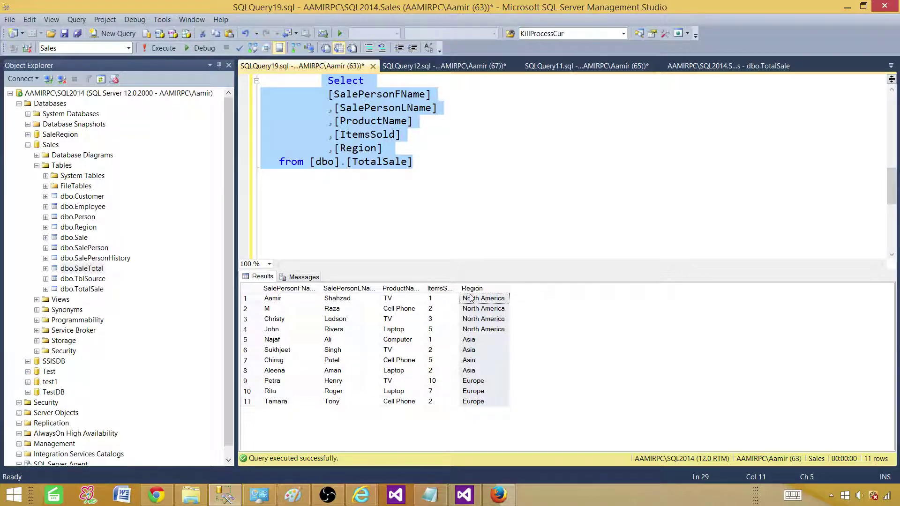
Examine the Region column's values in the query results
click(497, 332)
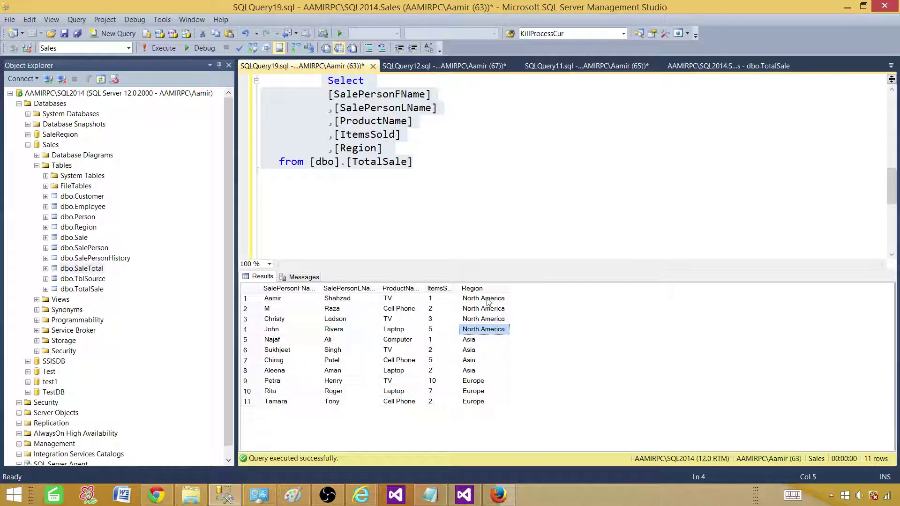
drag(489, 302, 480, 402)
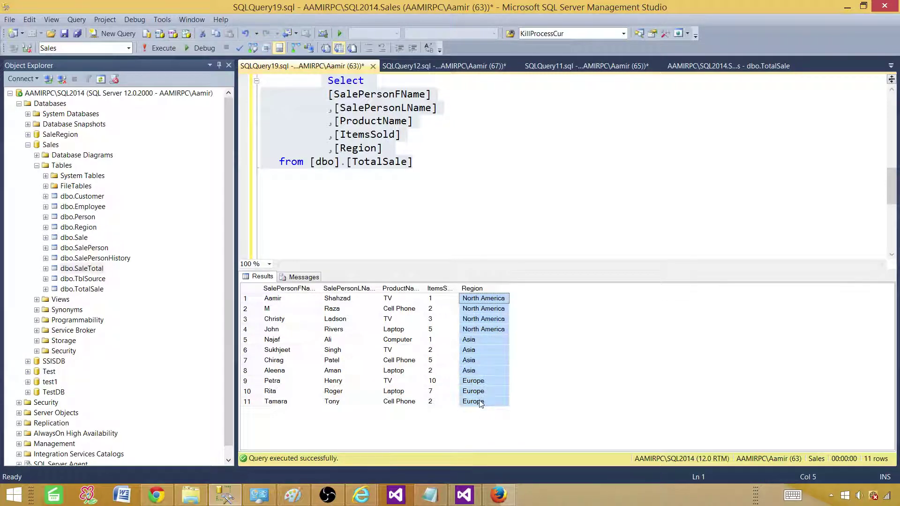
click(489, 304)
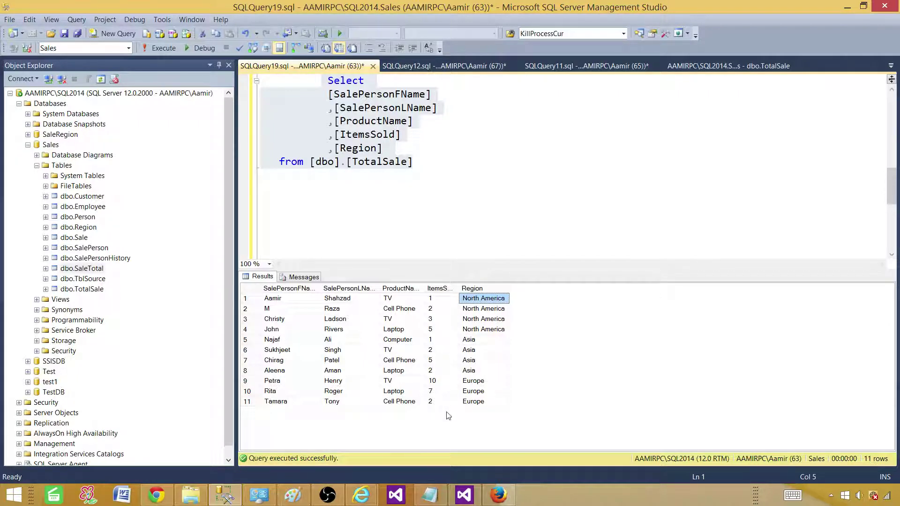
Switch to the SSRS_Solution project in Visual Studio and review the connection string of the shared data source Sales.rds
mouse_move(463, 495)
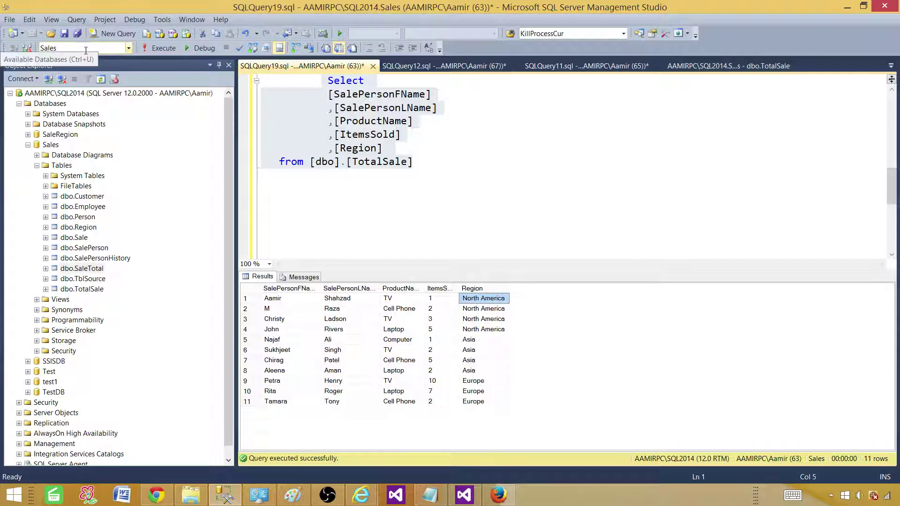
click(464, 495)
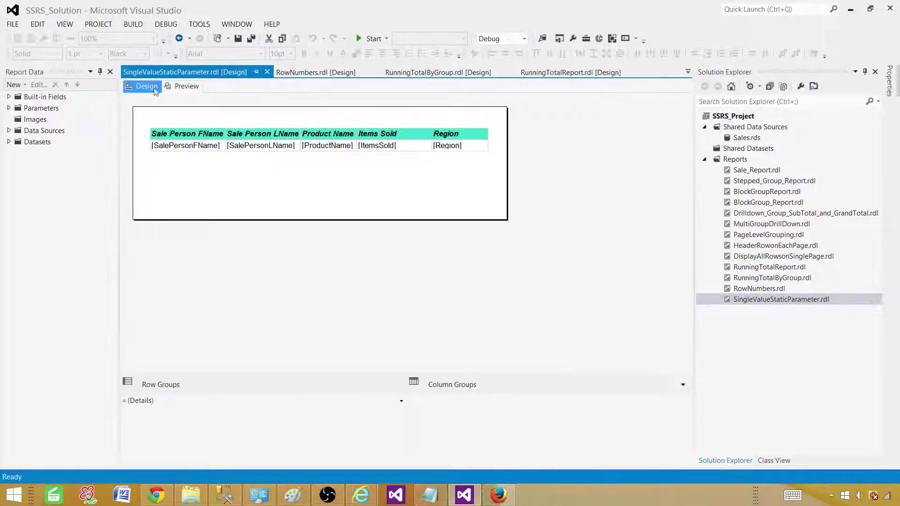
click(143, 86)
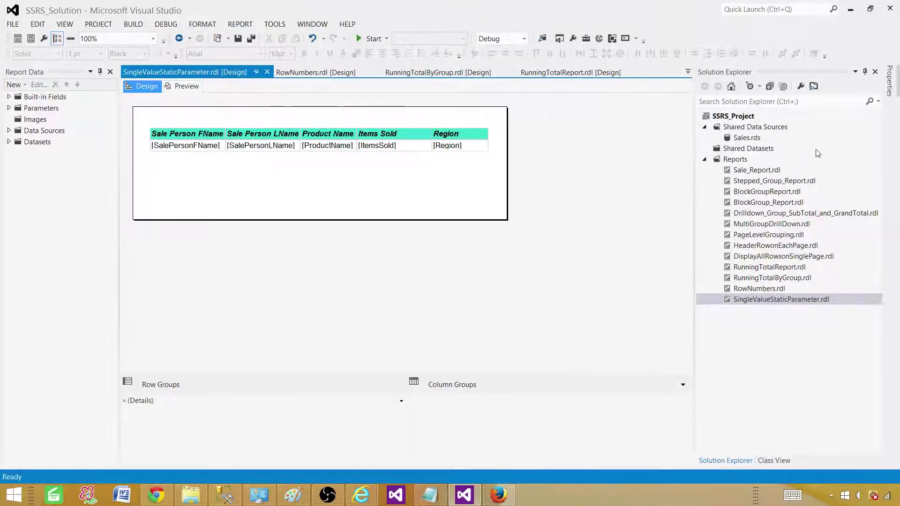
double_click(746, 138)
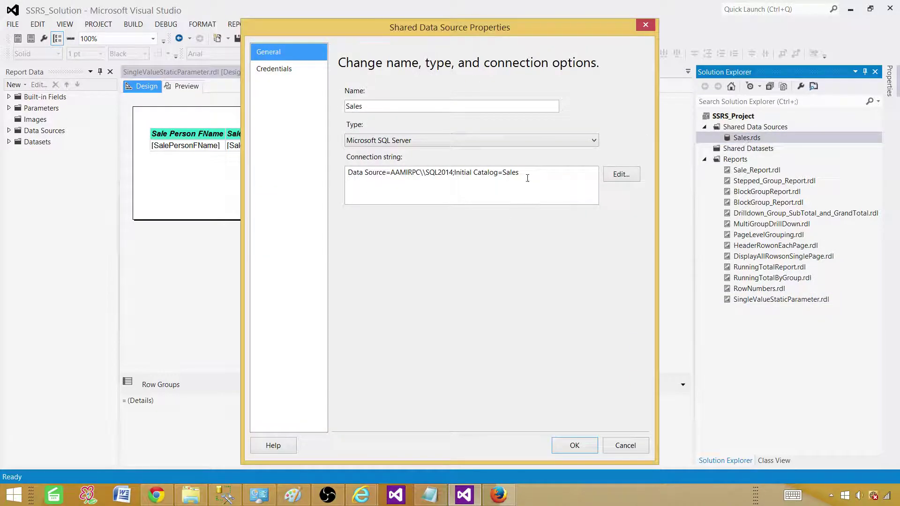
drag(527, 175, 320, 168)
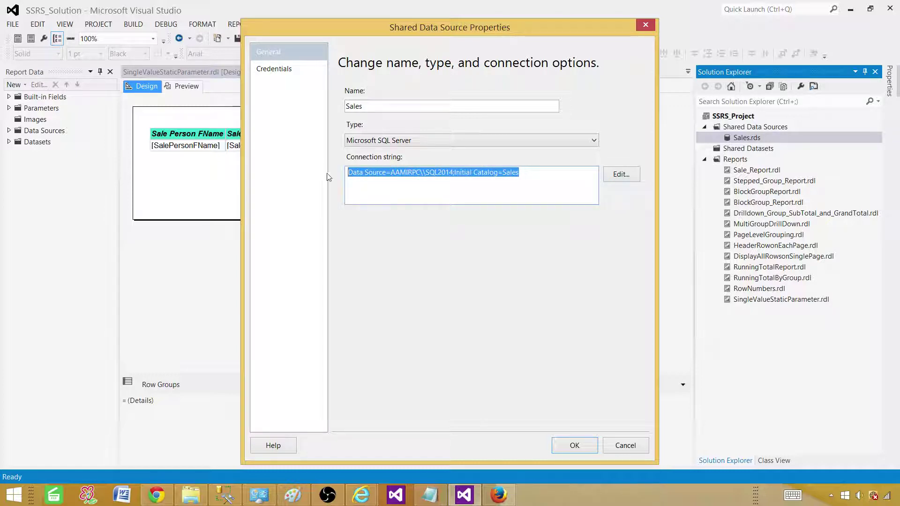
click(613, 449)
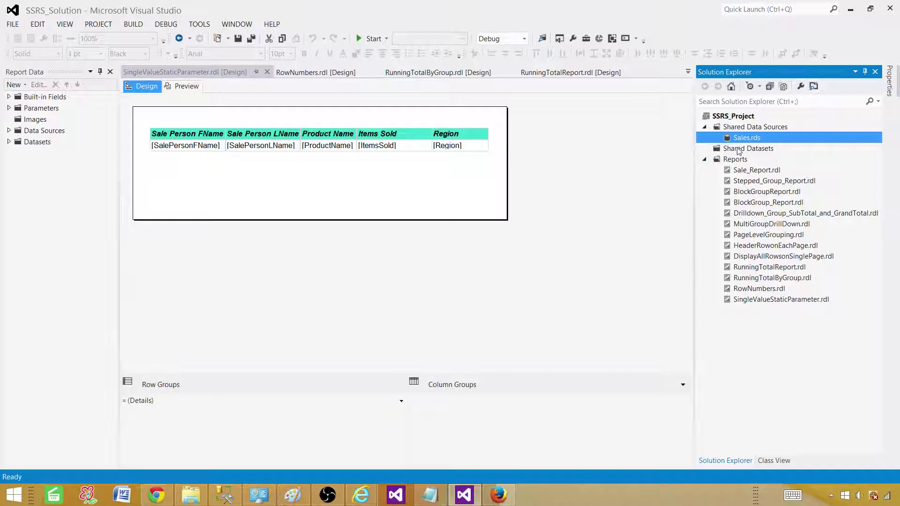
right_click(746, 129)
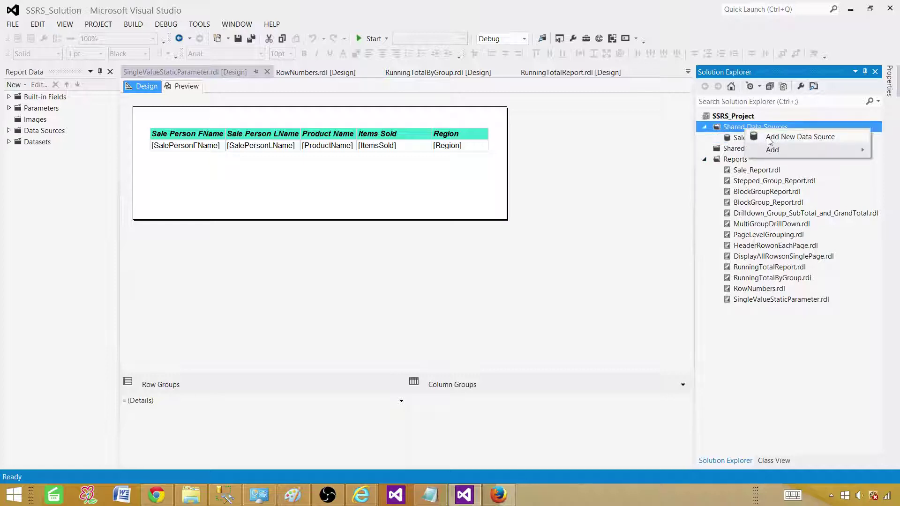
click(726, 161)
Add a new empty report named SingleValueParamter_Query.rdl to the project's Reports folder
right_click(740, 160)
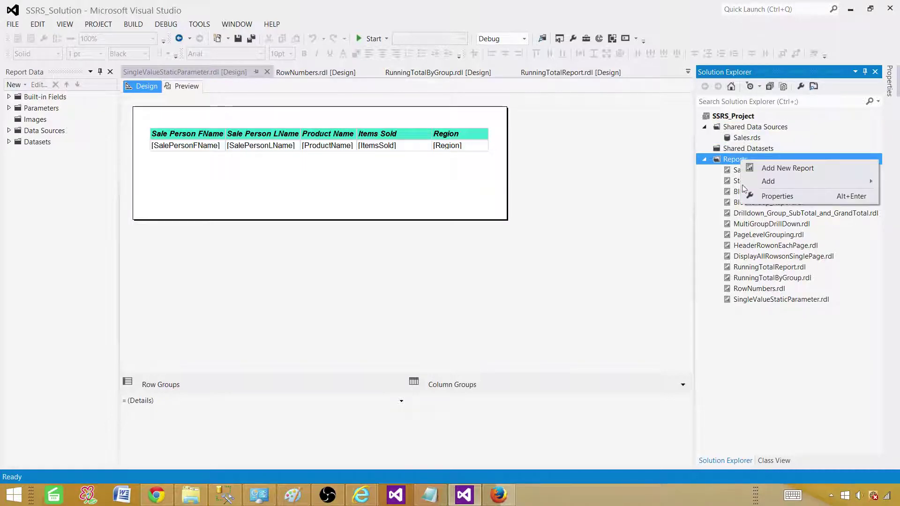
mouse_move(761, 185)
click(665, 183)
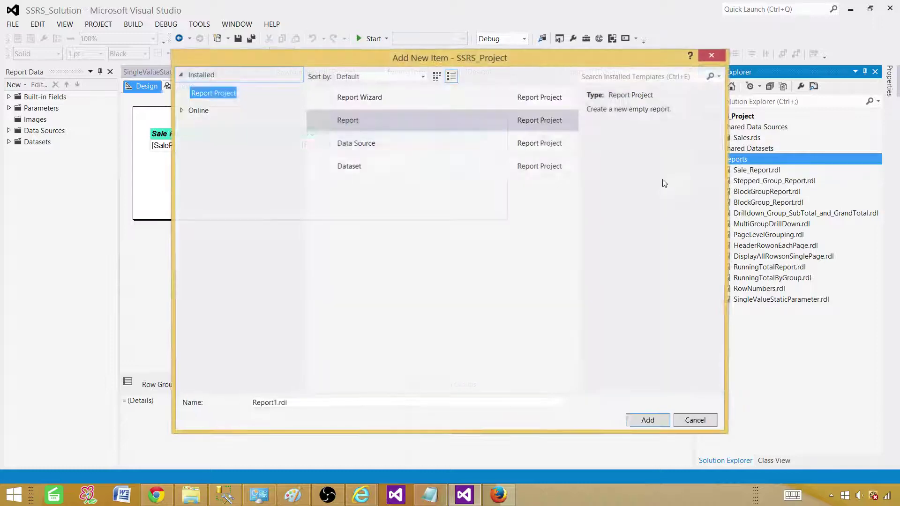
click(381, 124)
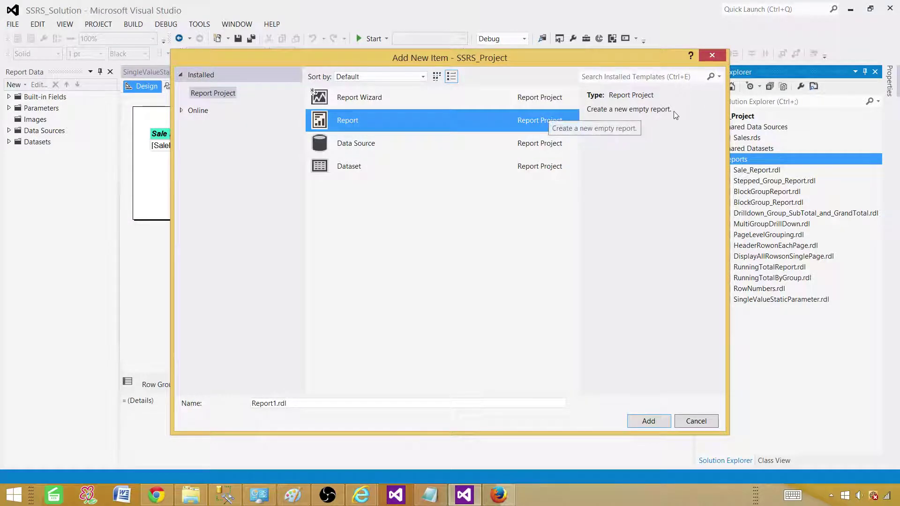
double_click(276, 403)
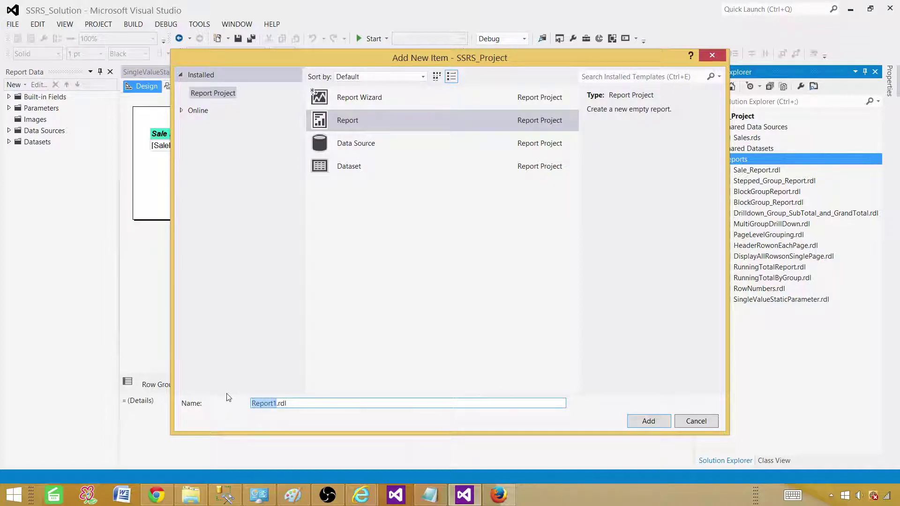
text(SingleValuePAr)
key(BackSpace)
key(BackSpace)
text(aramter_Query)
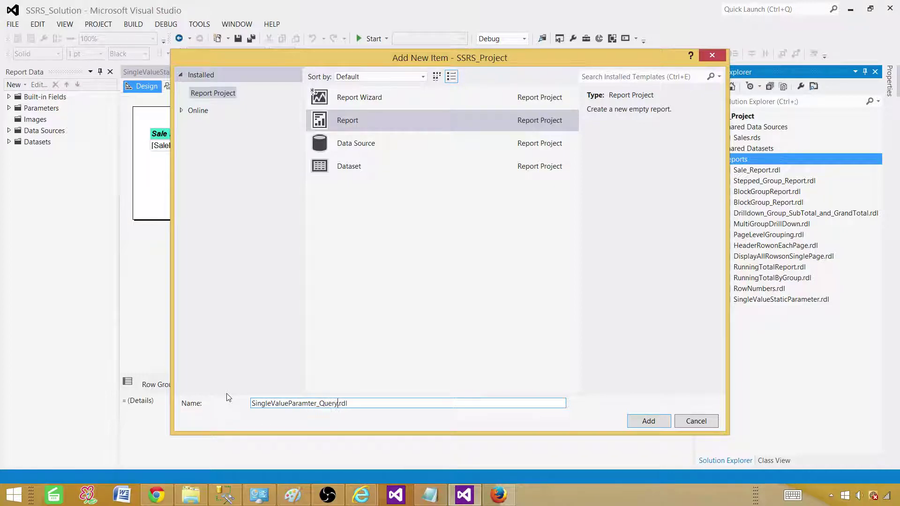
click(654, 419)
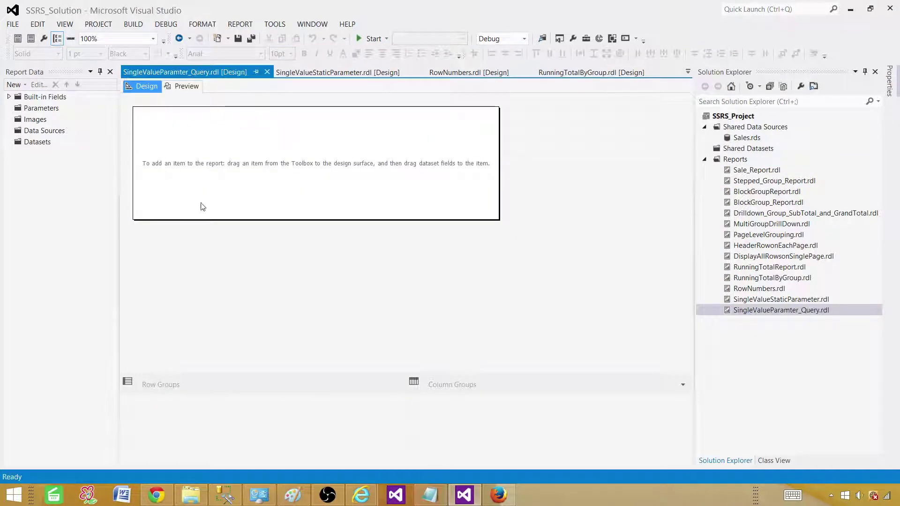
Add a data source named DS_Sales to the report, using the shared data source reference Sales
click(43, 131)
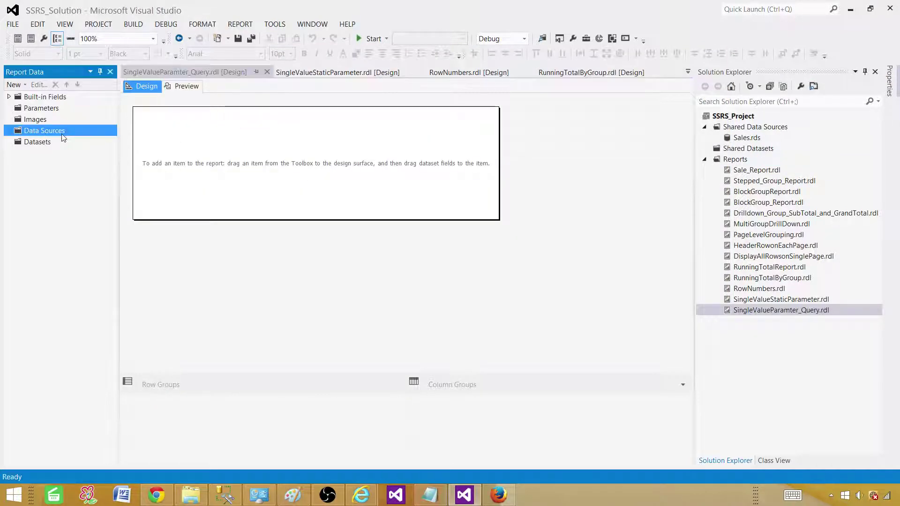
right_click(64, 131)
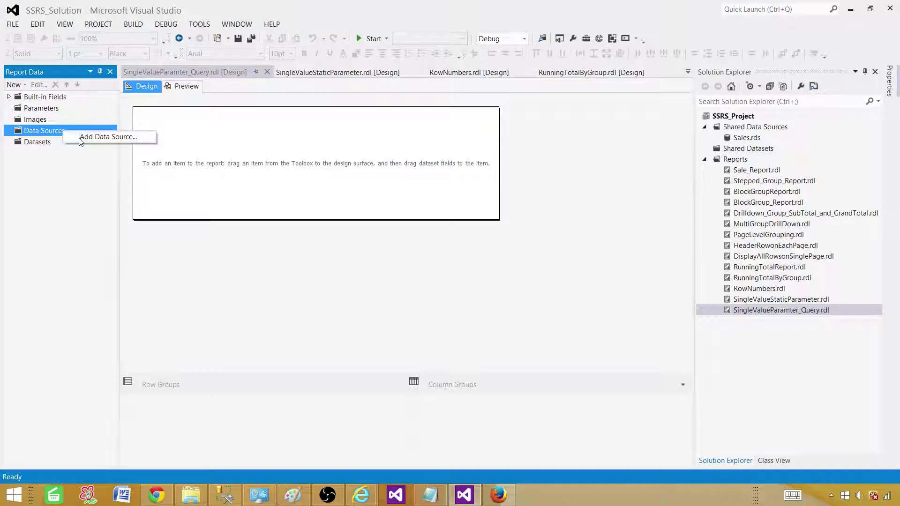
click(113, 138)
drag(387, 107, 343, 104)
text(DS)
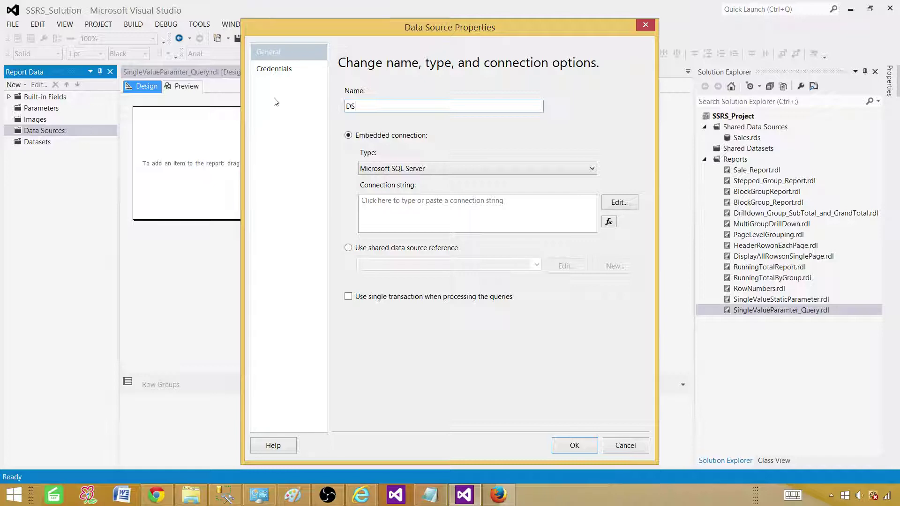
text(_Sales)
click(348, 248)
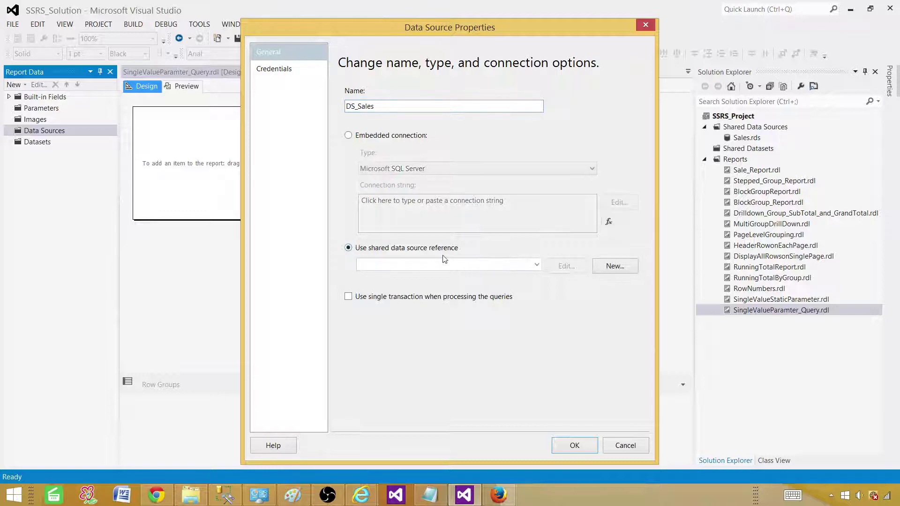
click(536, 266)
click(502, 275)
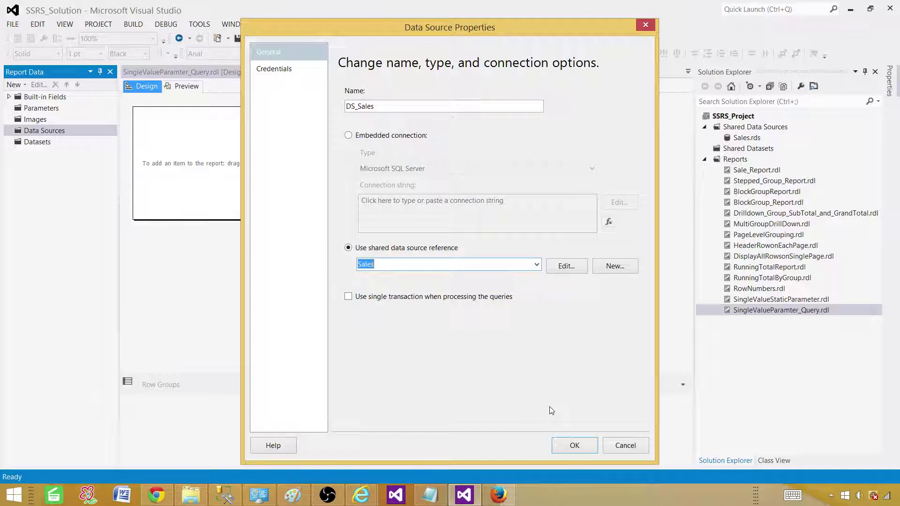
click(575, 445)
Add a dataset embedded in the report, name it DSET_SaleTotal and set its data source to DS_Sales
click(45, 153)
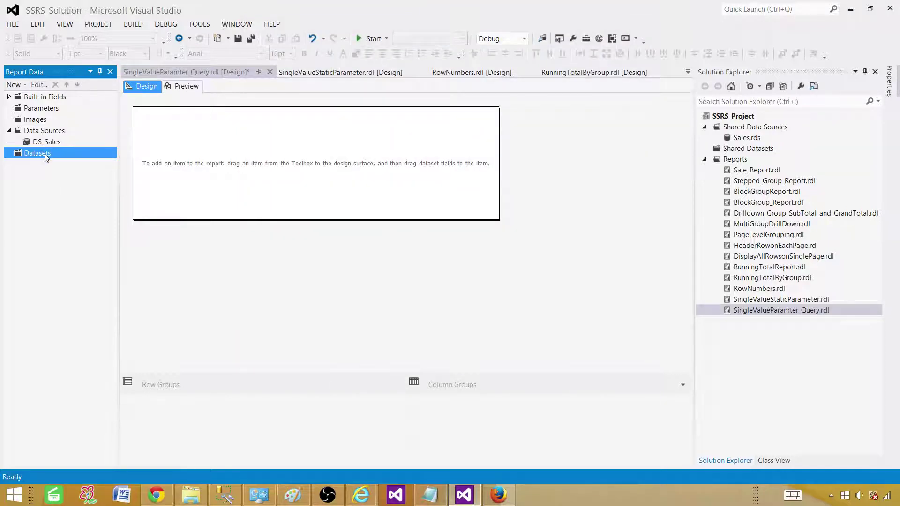
right_click(45, 154)
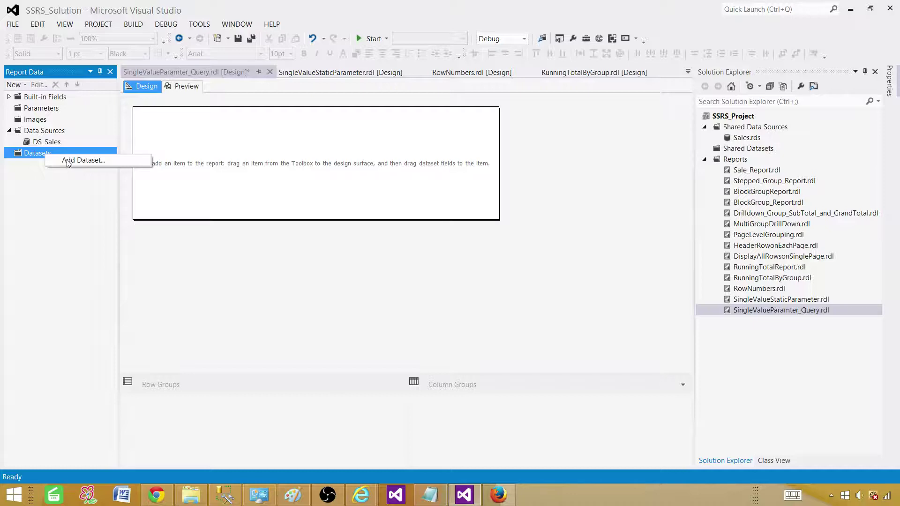
click(68, 162)
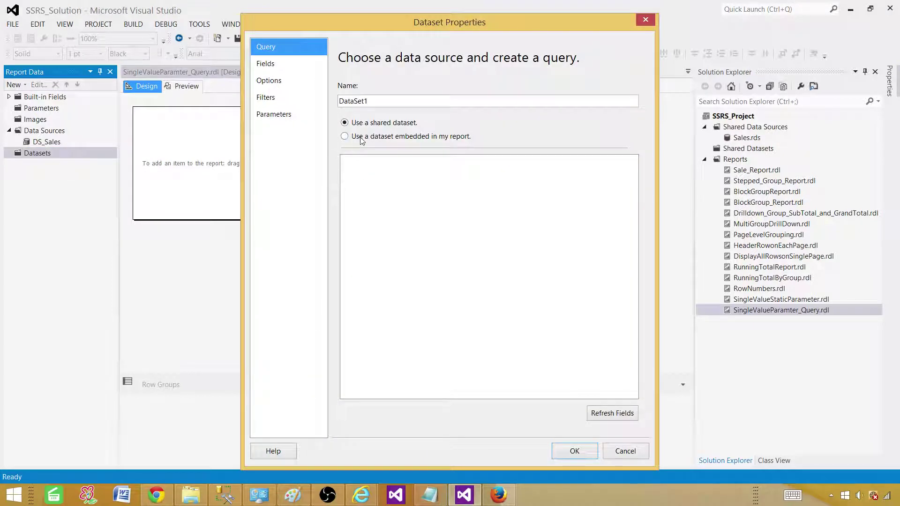
click(392, 141)
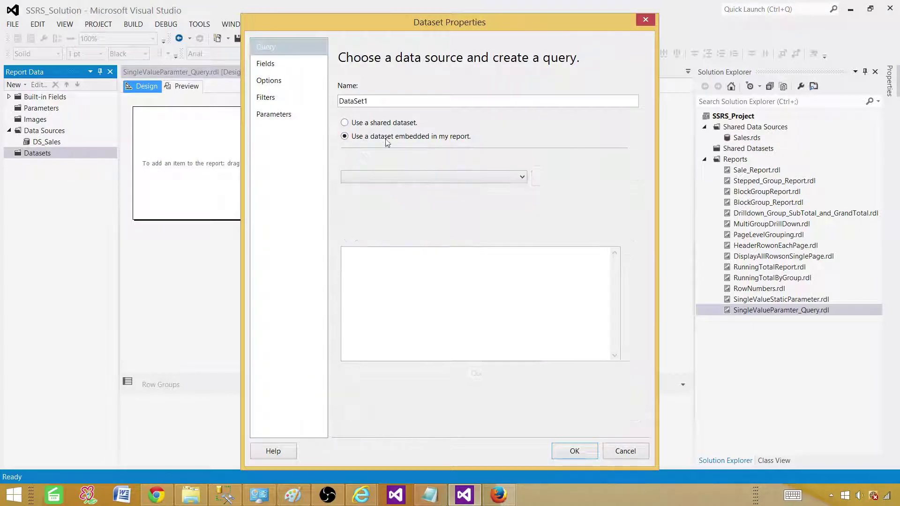
double_click(388, 100)
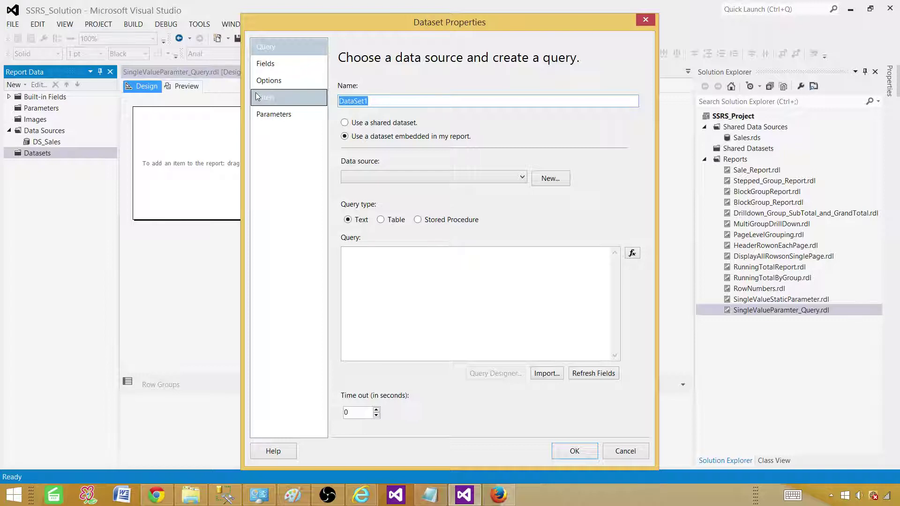
text(S)
text(DSET)
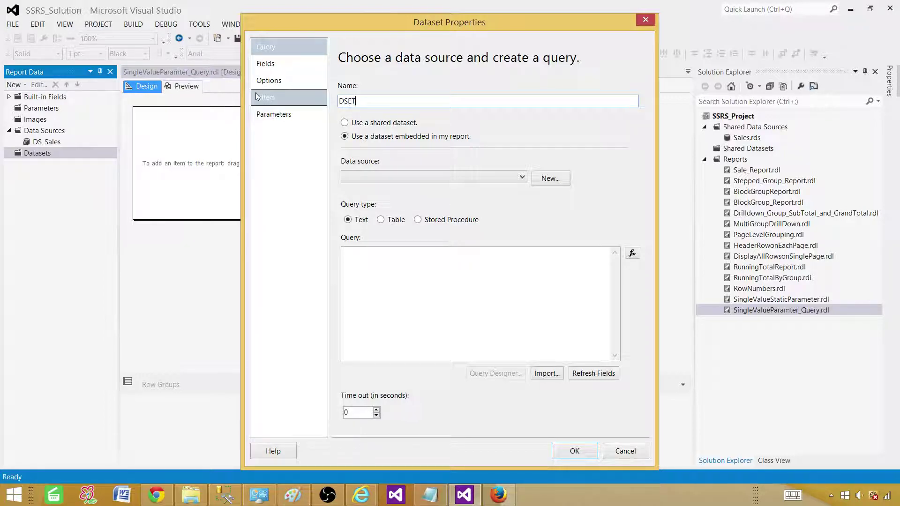
text(_SaleTotal)
click(358, 177)
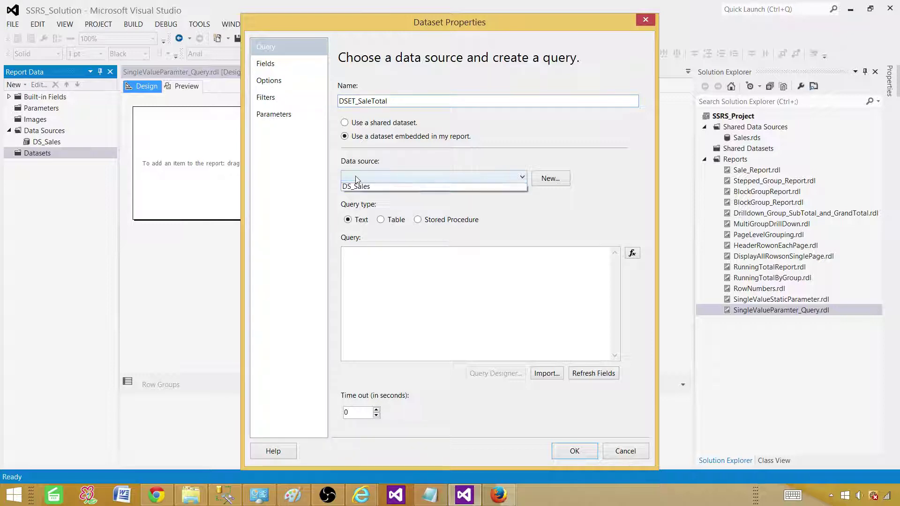
click(363, 187)
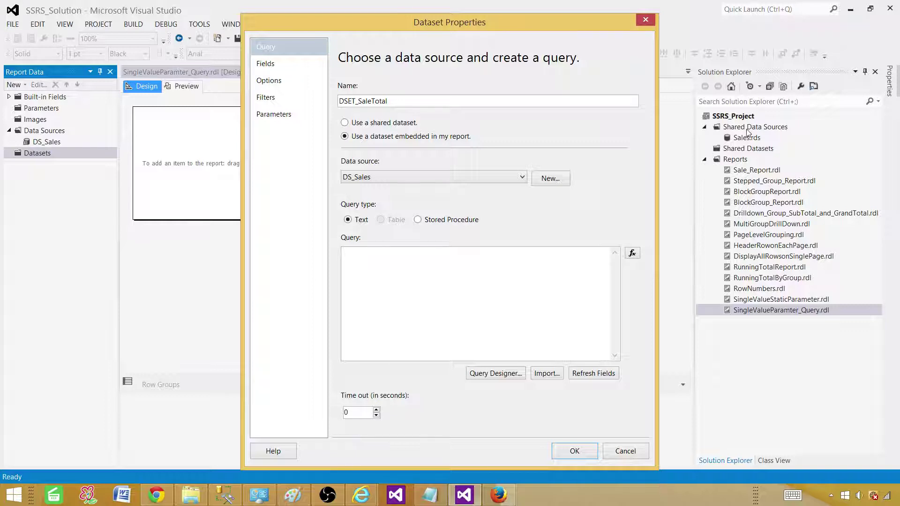
right_click(443, 263)
click(358, 307)
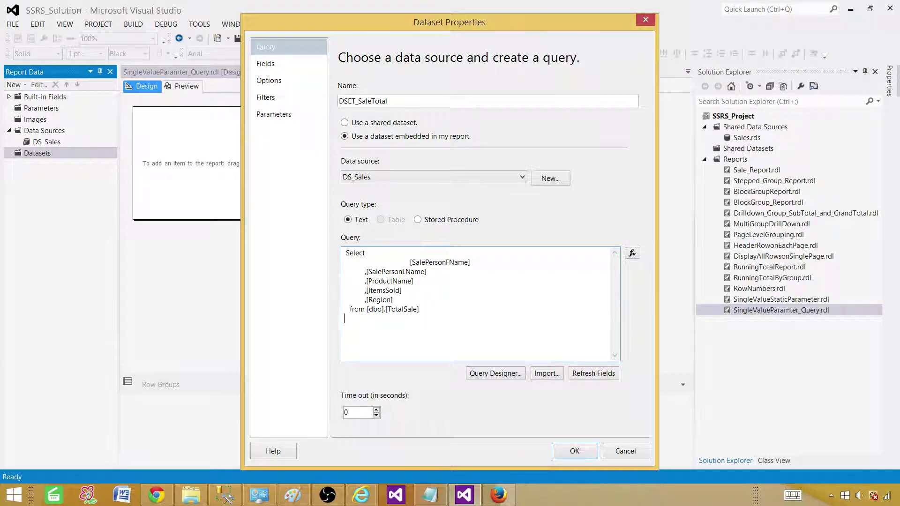
text(Where Region=@Region)
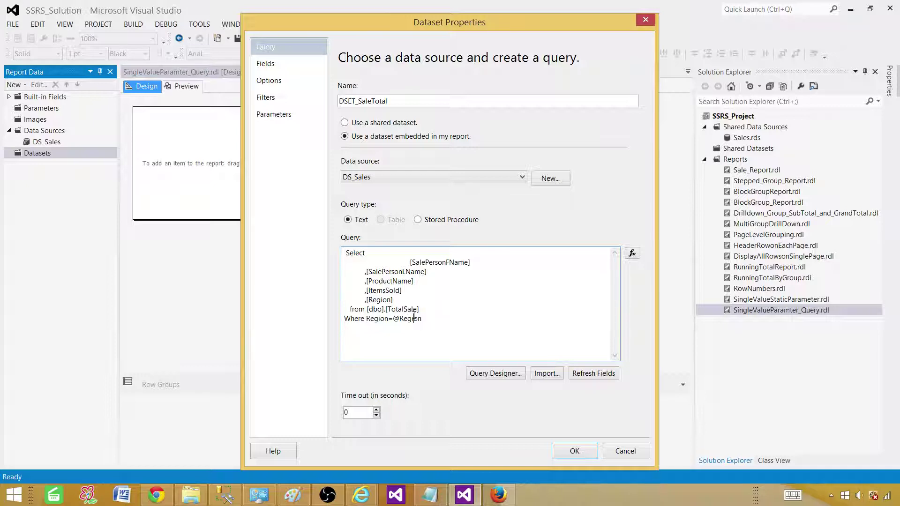
drag(434, 319, 394, 318)
click(393, 320)
double_click(406, 318)
drag(368, 320, 420, 319)
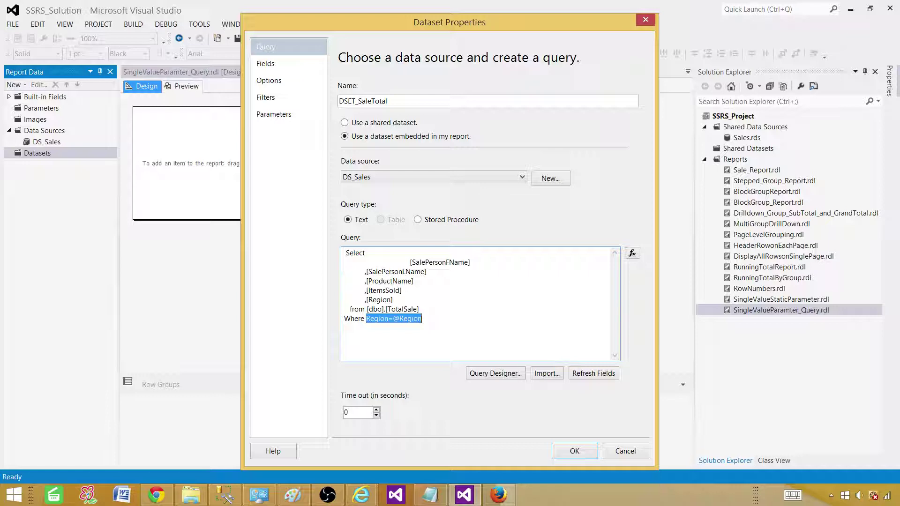
Confirm the DSET_SaleTotal dataset and insert a table into the report body, stretching it toward the body's left edge
click(394, 319)
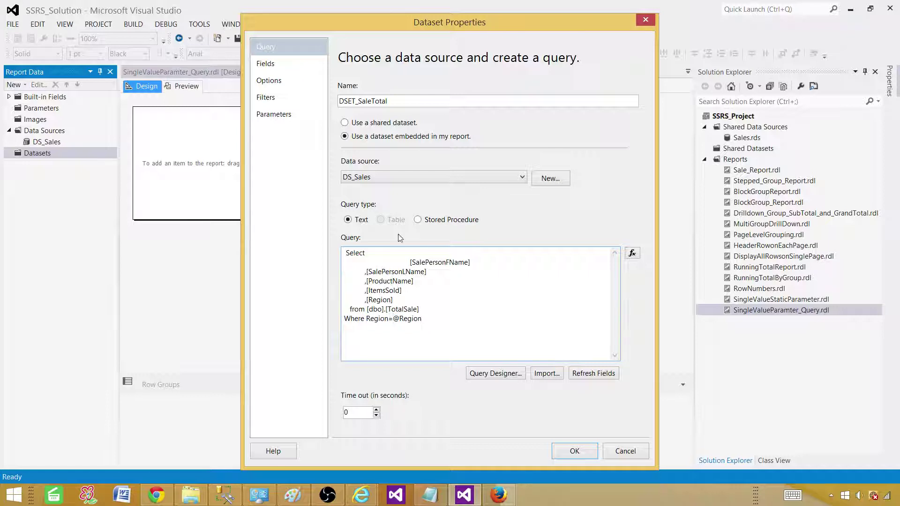
click(567, 452)
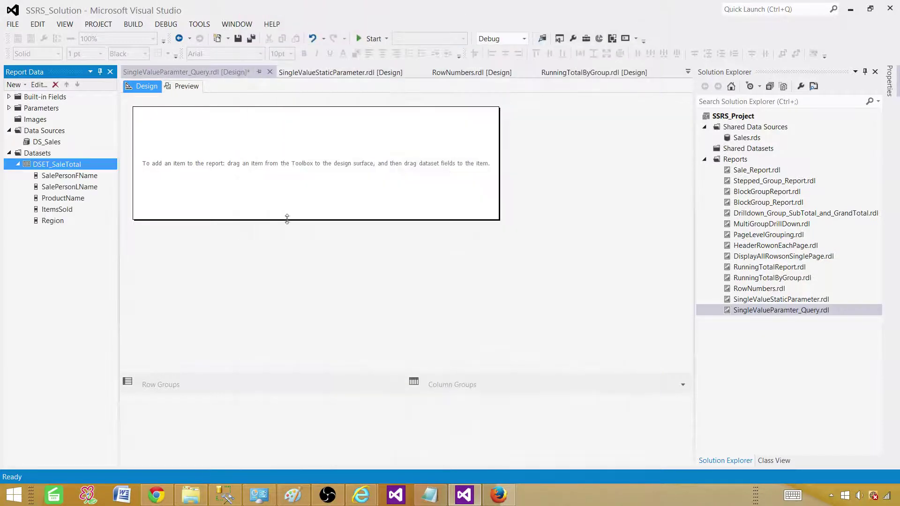
right_click(269, 142)
mouse_move(314, 181)
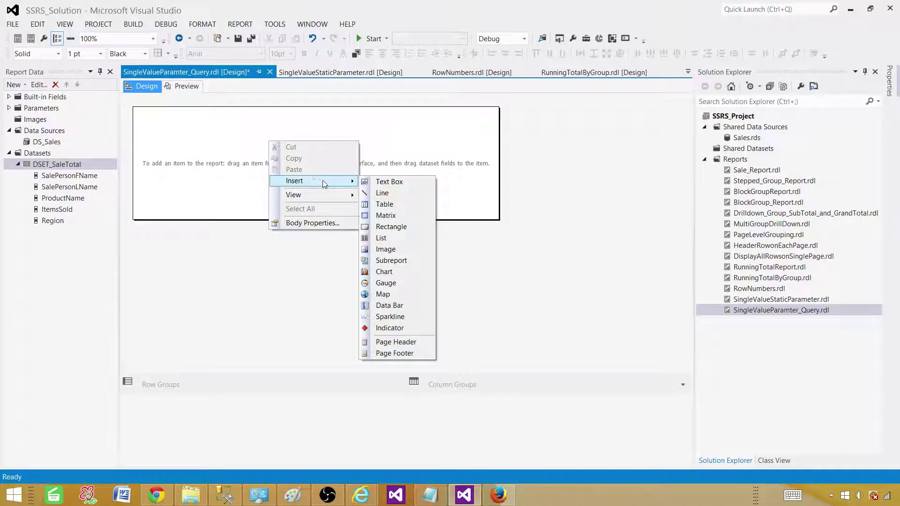
click(412, 206)
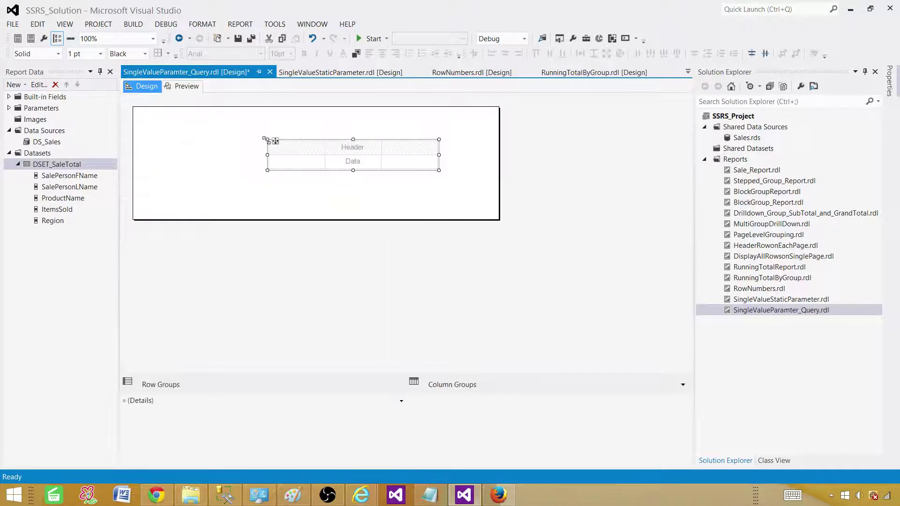
drag(274, 141, 159, 149)
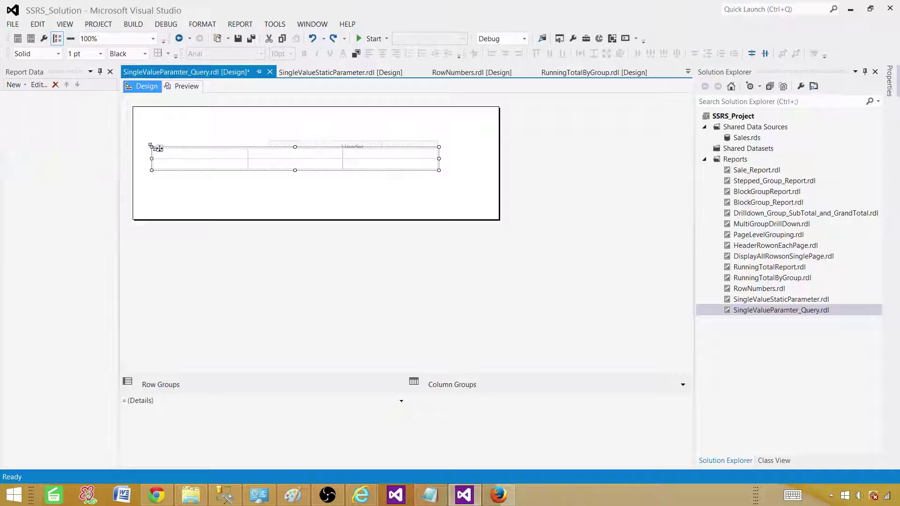
Add SalePersonFName, SalePersonLName, ProductName, ItemsSold and Region as table columns and widen the report body beyond the table
drag(76, 174, 188, 164)
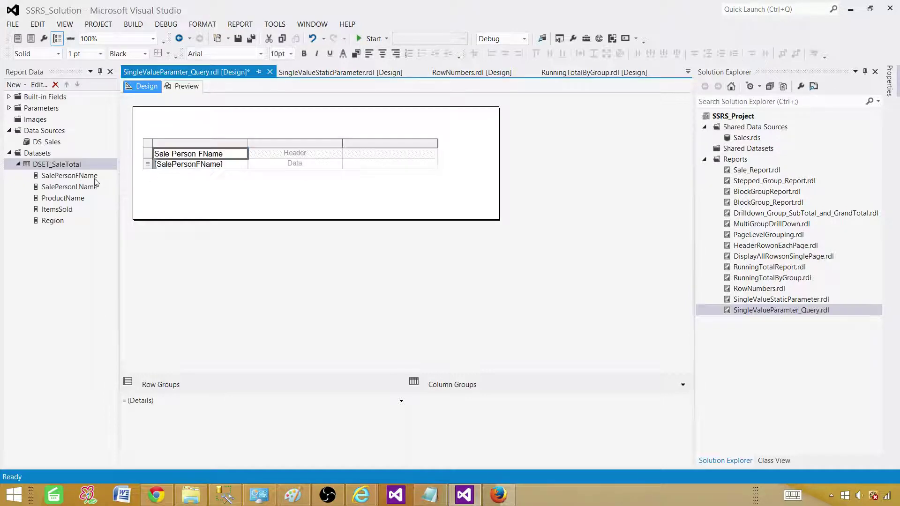
drag(79, 188, 370, 164)
drag(64, 210, 459, 162)
drag(51, 221, 493, 159)
drag(550, 187, 633, 187)
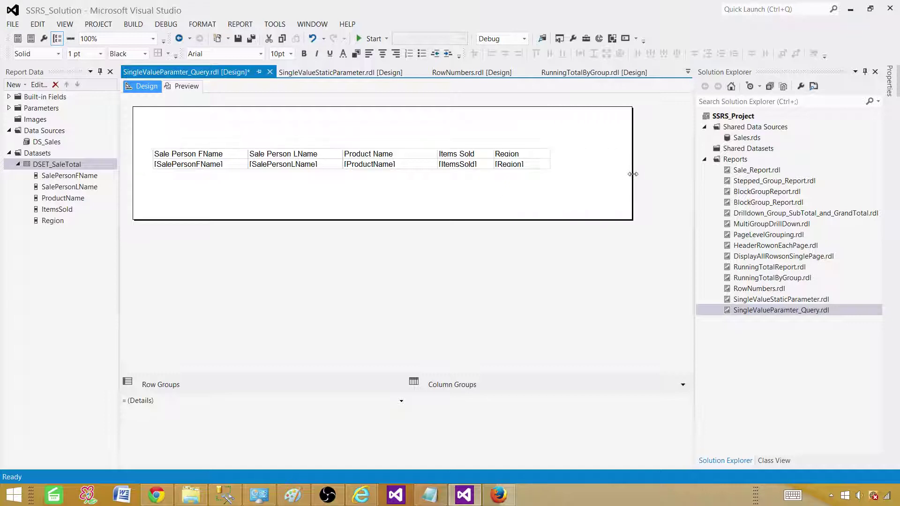
Make the table's header row bold with a turquoise background
click(172, 154)
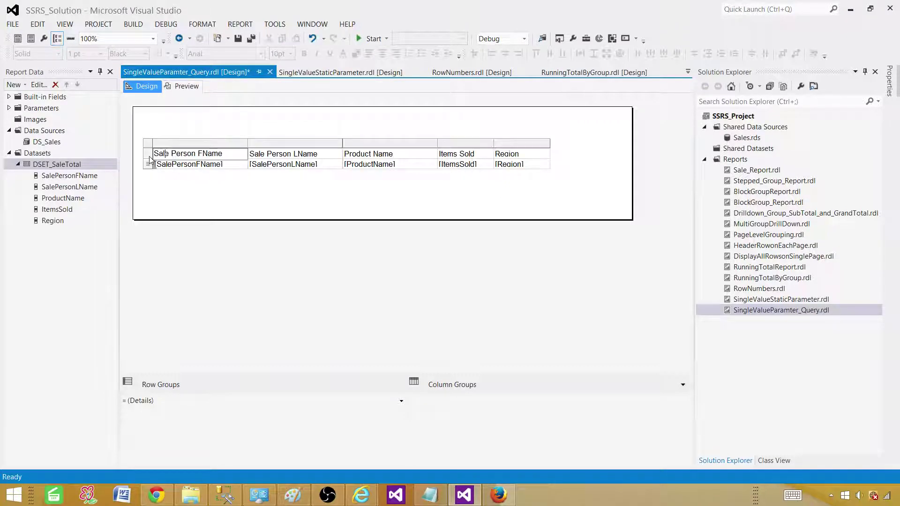
click(147, 154)
click(304, 54)
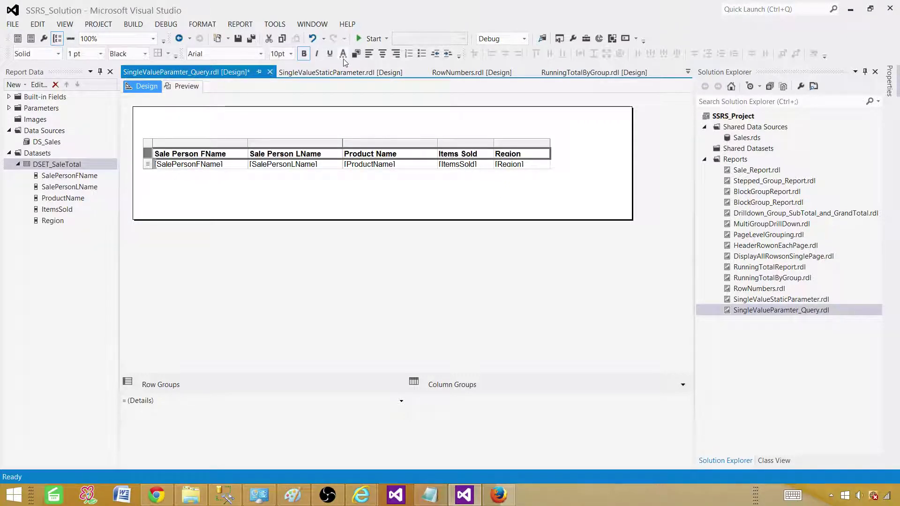
click(356, 54)
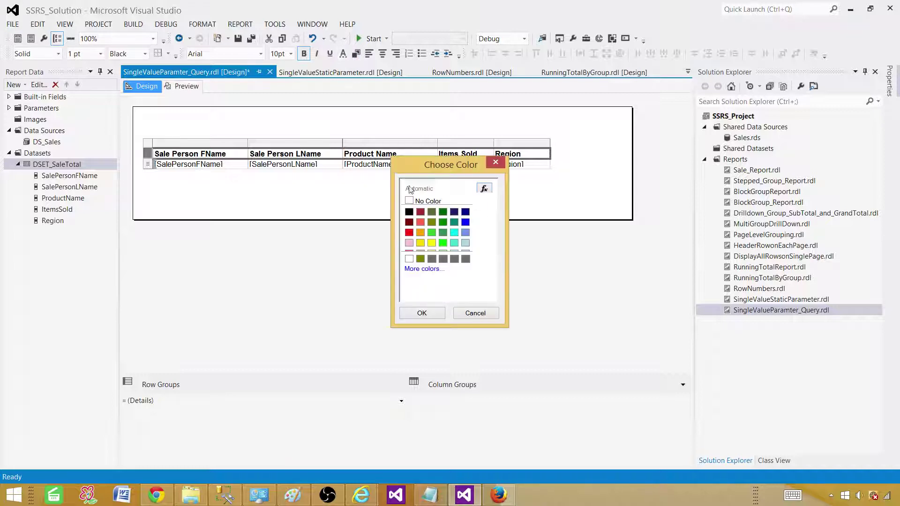
click(452, 243)
click(422, 313)
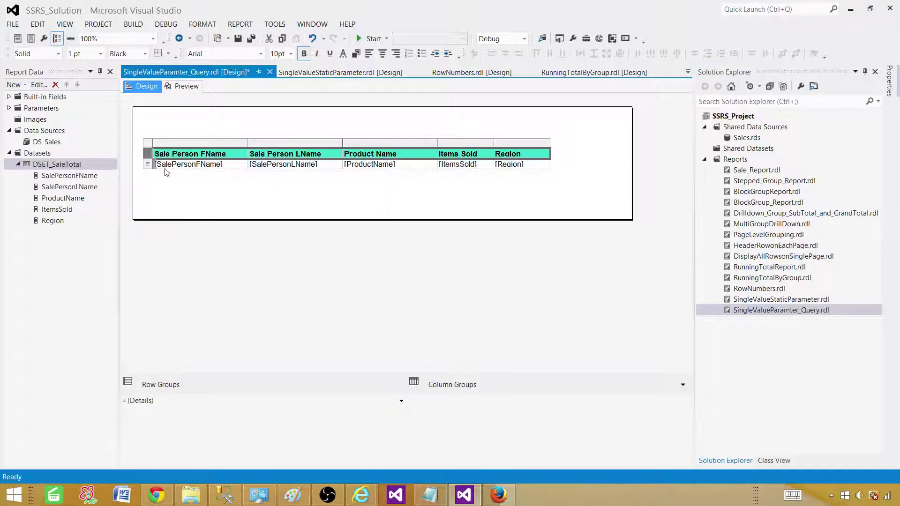
click(182, 128)
Preview the report for the Region value Europe and again for Asia
click(184, 86)
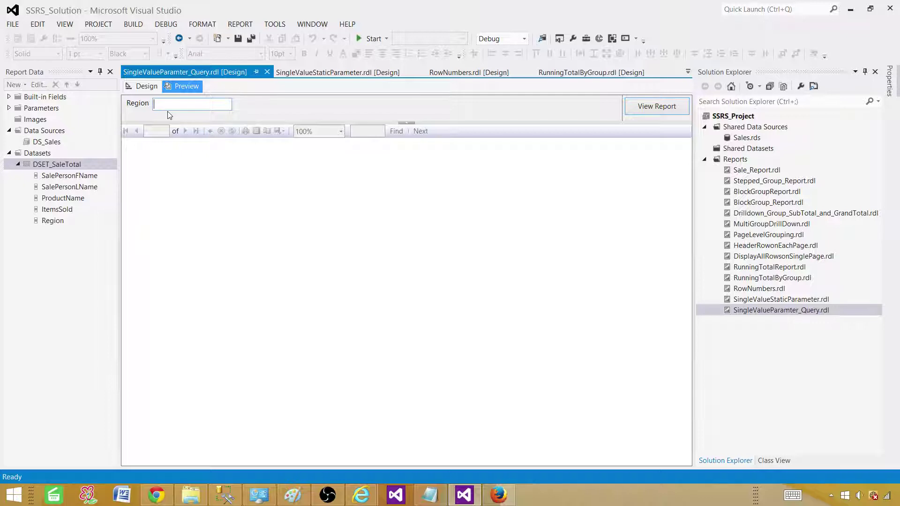
text(urope)
click(668, 111)
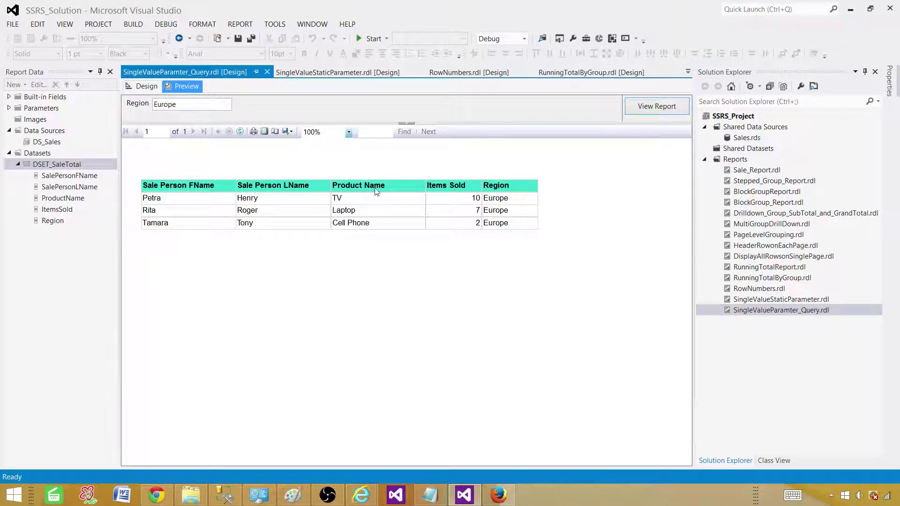
drag(180, 105, 130, 99)
text(Asia)
click(659, 109)
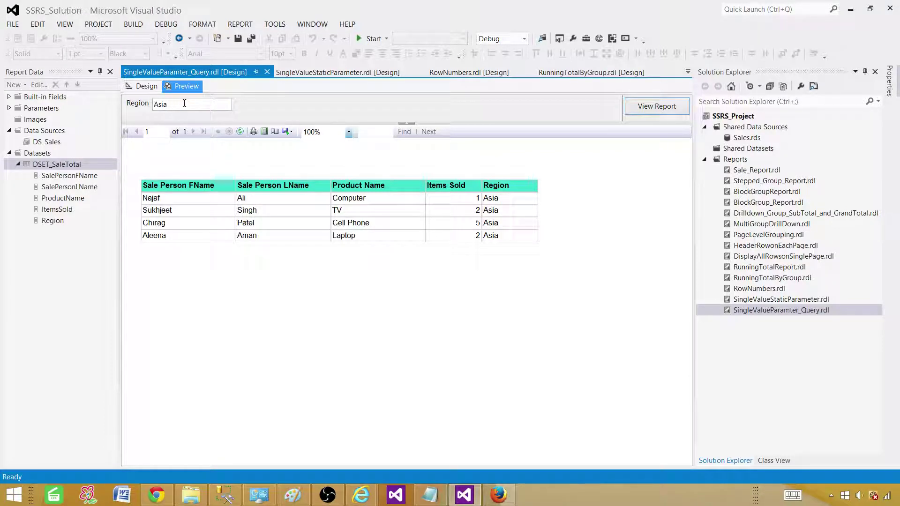
drag(167, 103, 153, 104)
click(156, 104)
drag(154, 104, 201, 105)
click(48, 159)
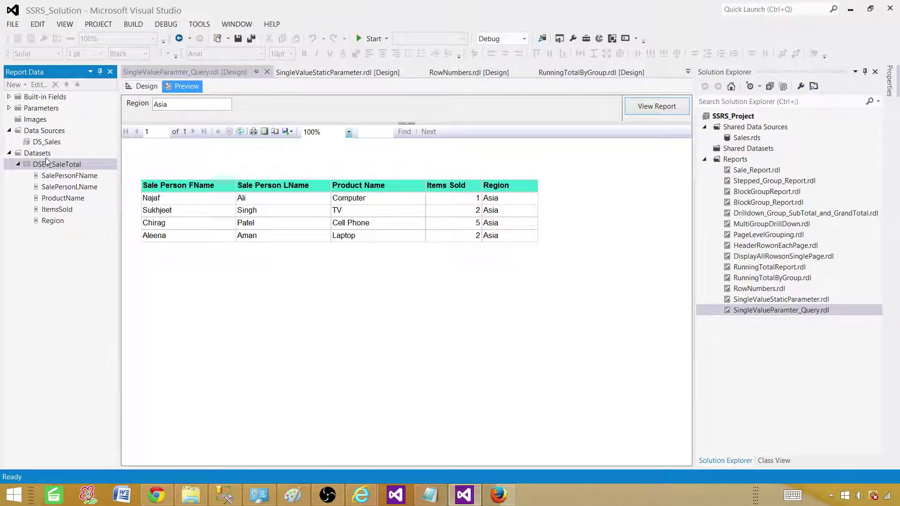
Return to the report design and set the Region parameter's prompt to "Choose Region"
click(140, 90)
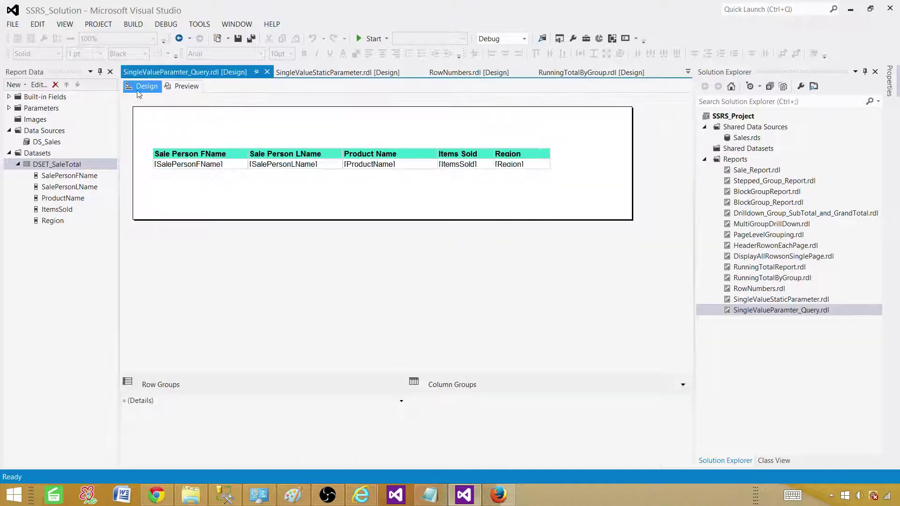
click(41, 108)
click(8, 108)
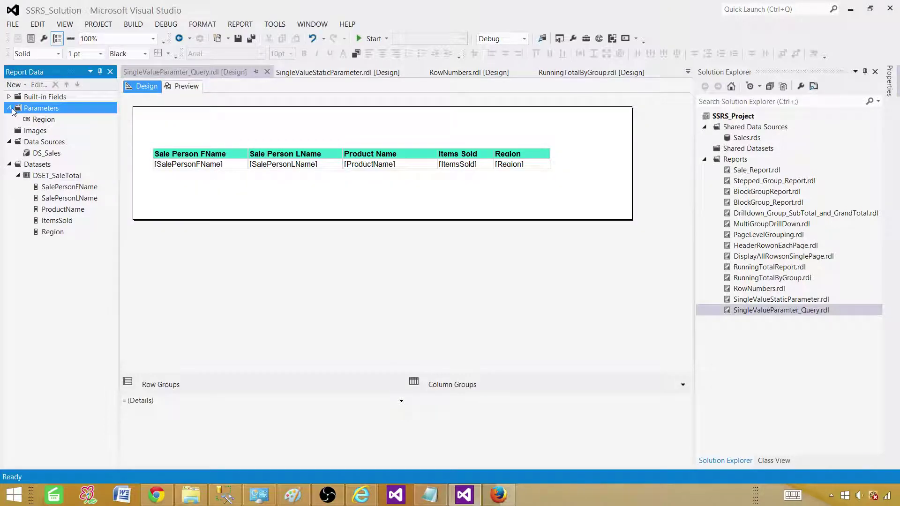
click(41, 119)
right_click(58, 119)
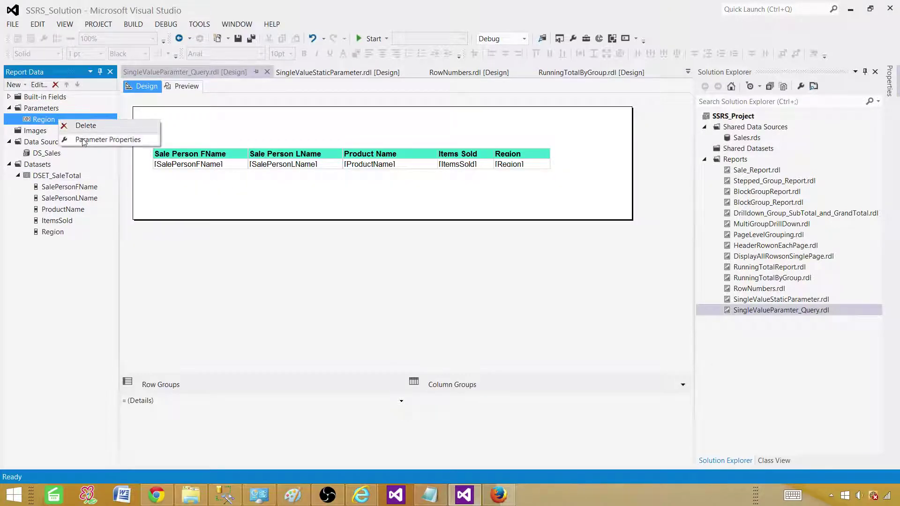
click(84, 139)
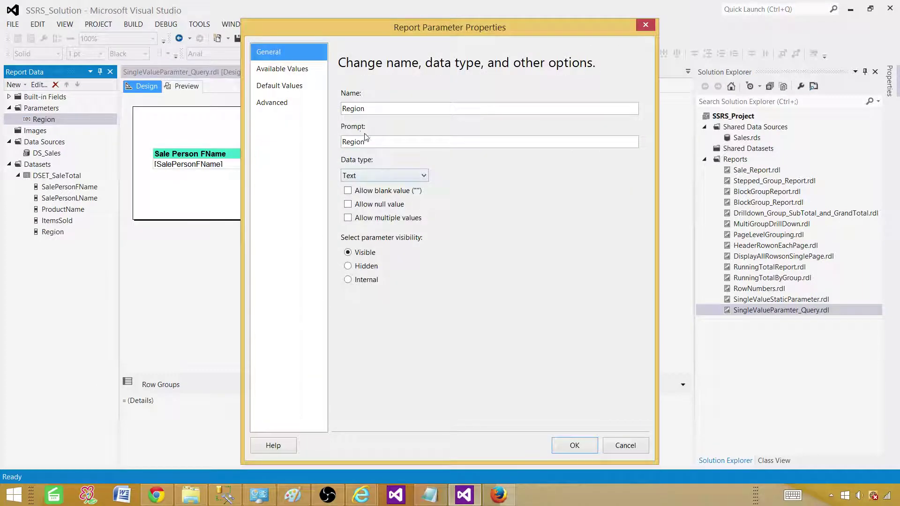
click(379, 144)
drag(379, 144, 316, 145)
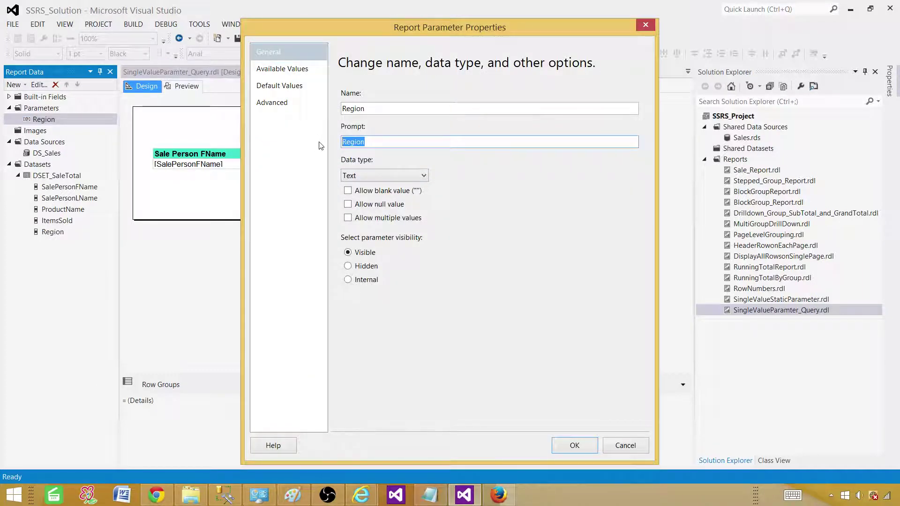
text(Ent)
key(BackSpace)
key(BackSpace)
text(Choose Region)
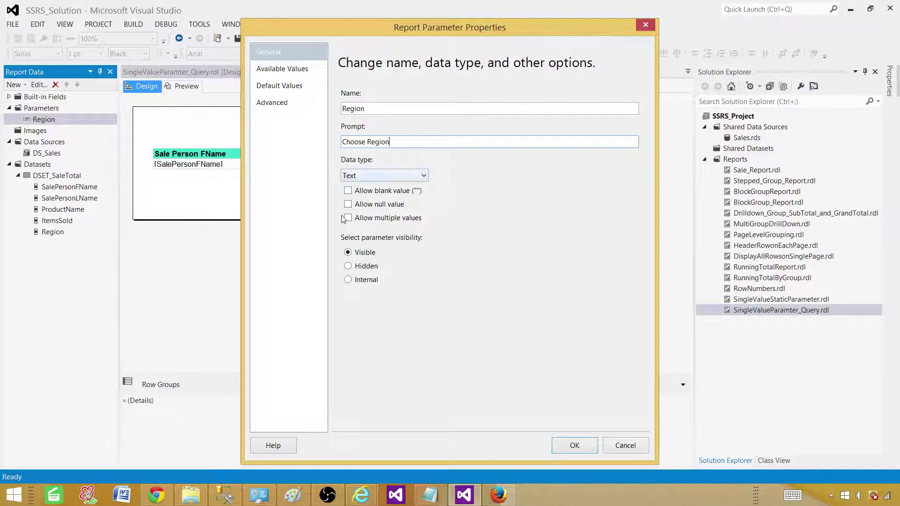
Get the Region parameter's available values from the DSET_SaleTotal query, using Region as value and label field, and preview the report
click(282, 69)
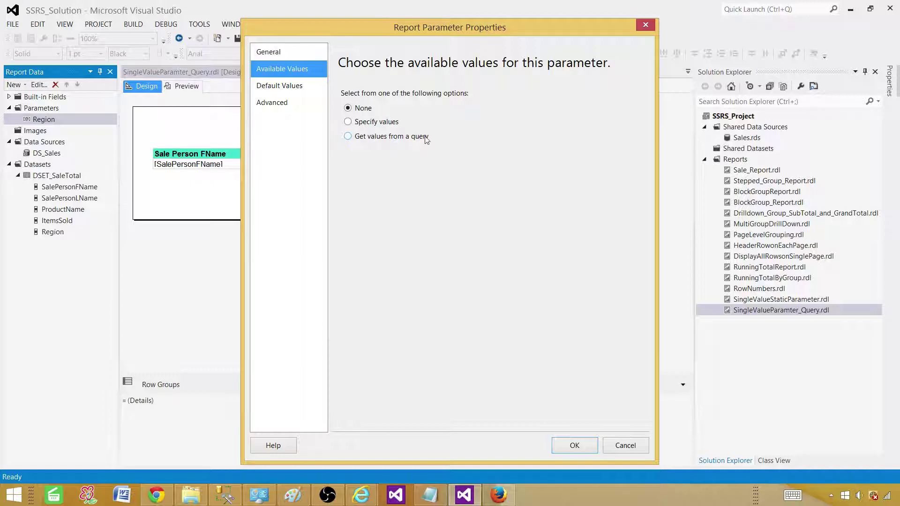
click(348, 122)
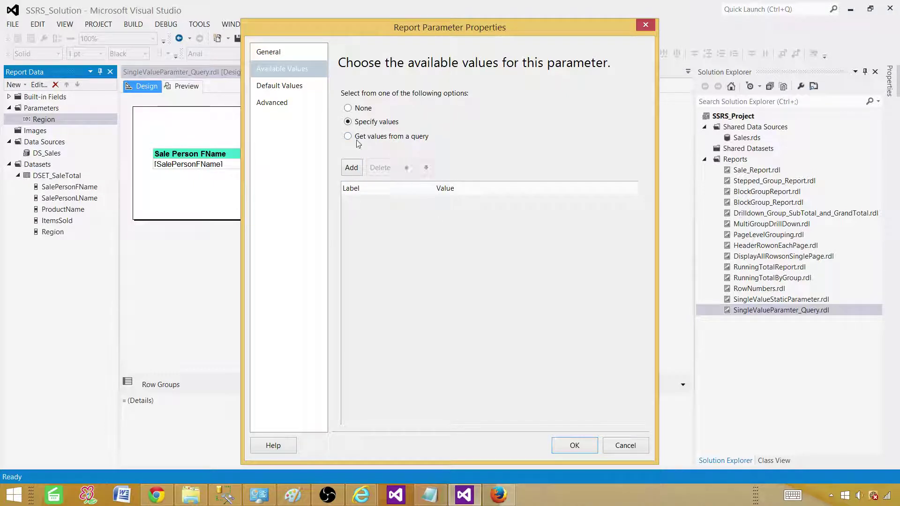
click(370, 137)
click(389, 186)
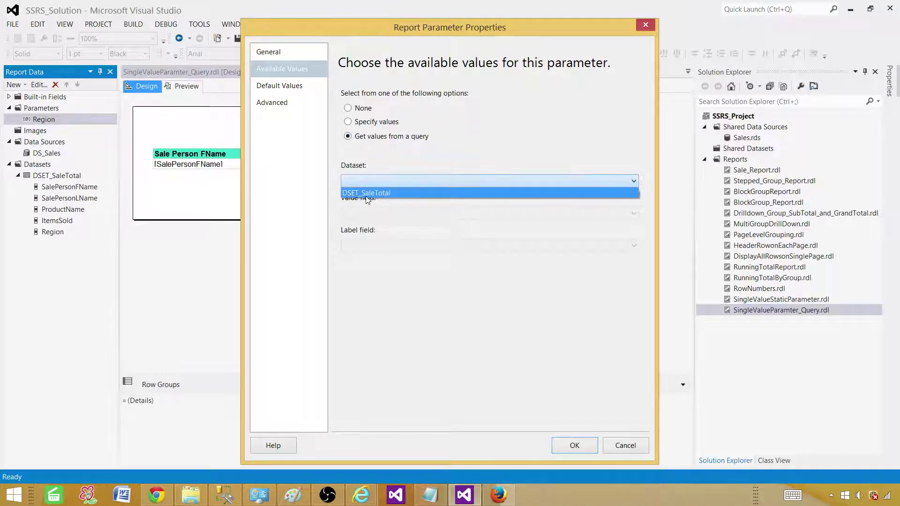
click(386, 192)
click(388, 213)
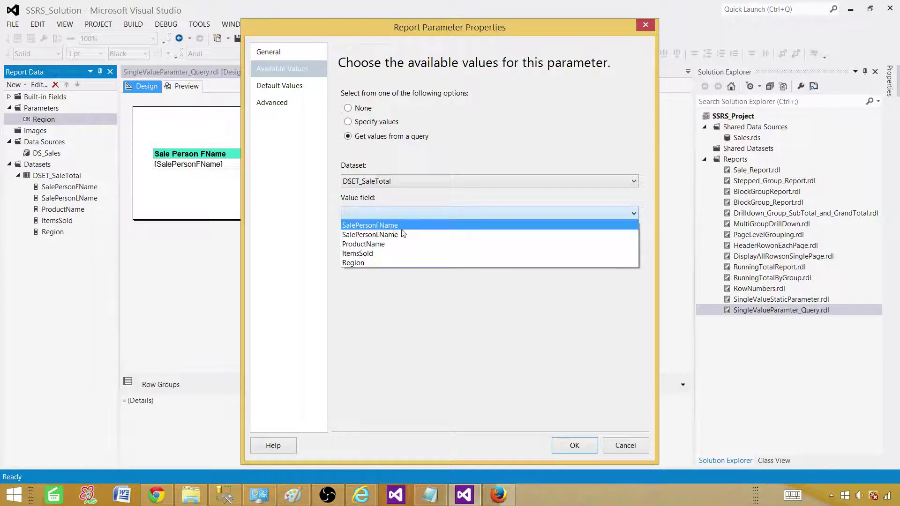
click(378, 263)
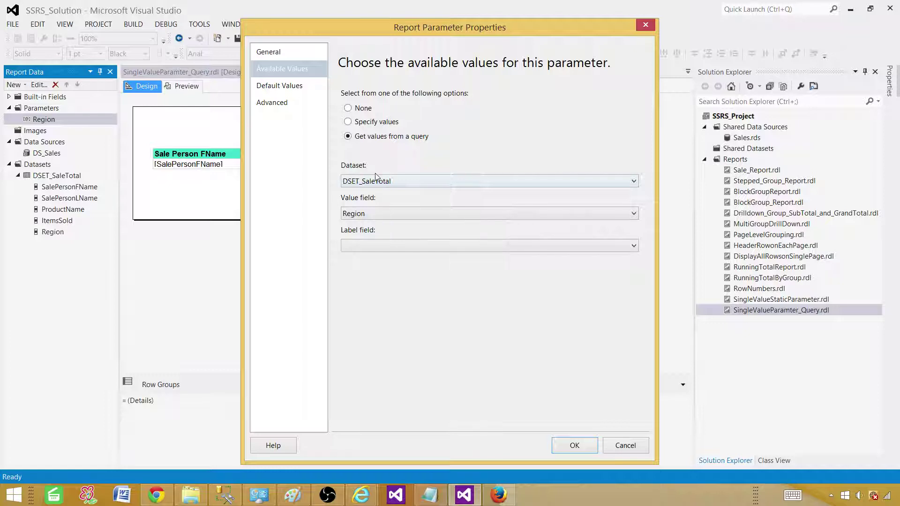
click(359, 244)
click(377, 297)
click(574, 445)
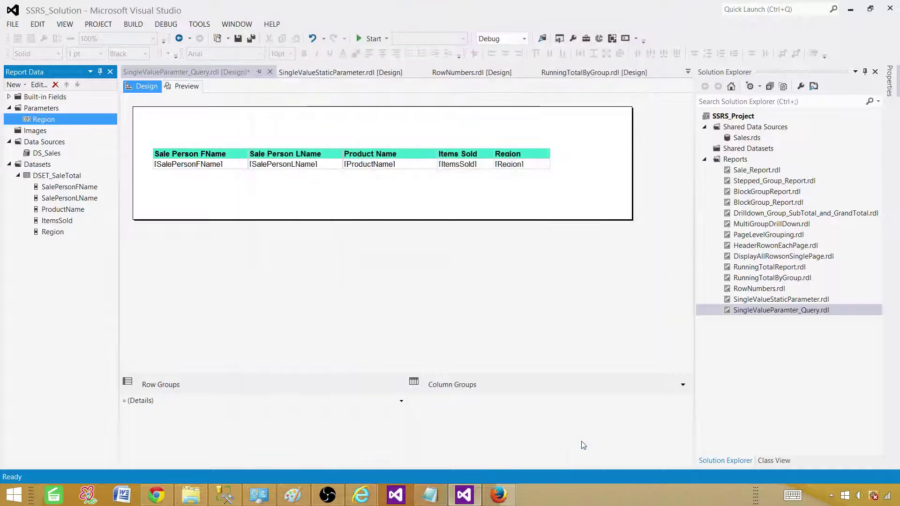
click(192, 85)
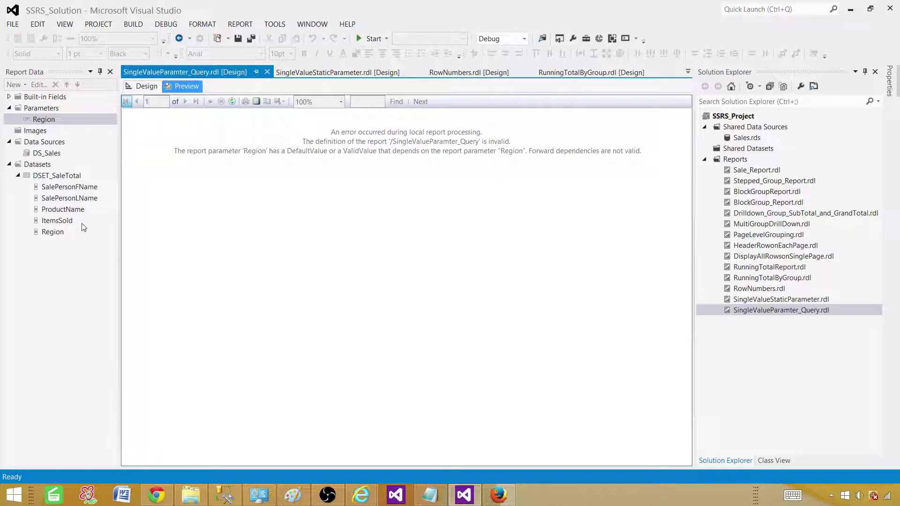
Add a second dataset embedded in the report, name it DSET_Region_Parameter and set its data source to DS_Sales
click(149, 90)
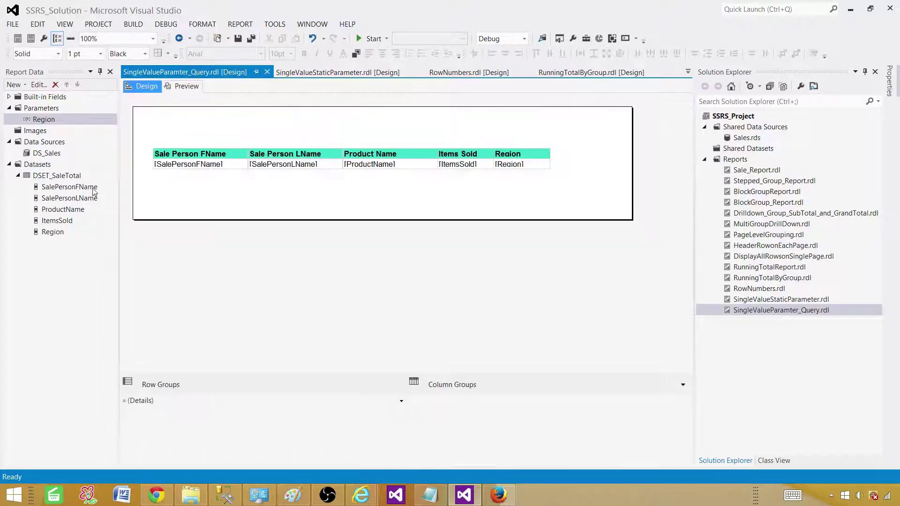
right_click(37, 166)
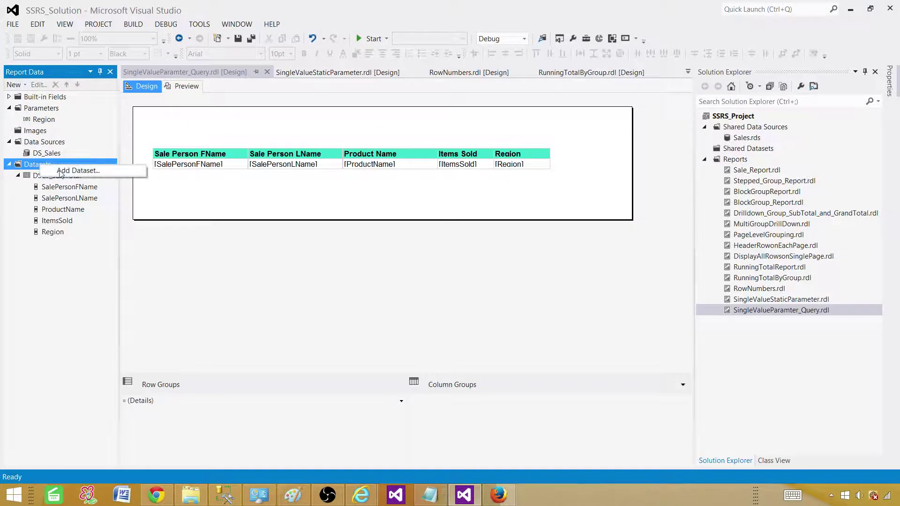
click(62, 172)
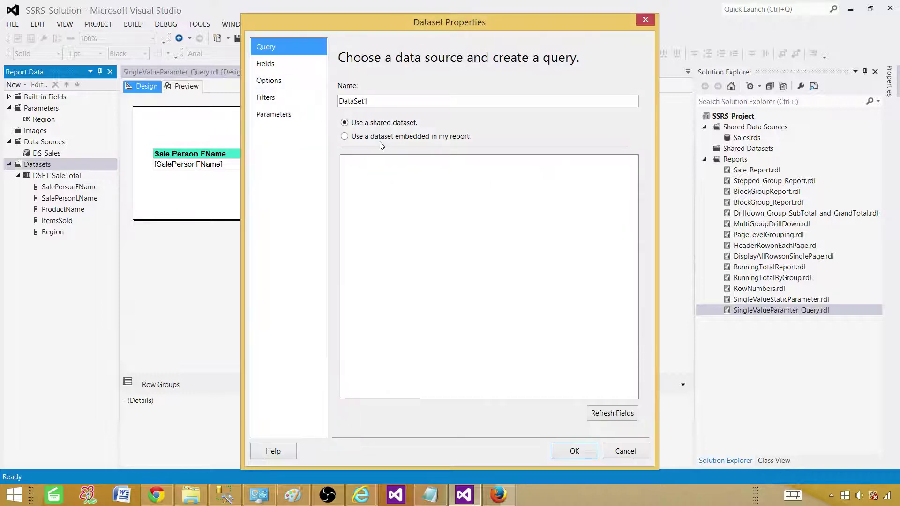
click(370, 137)
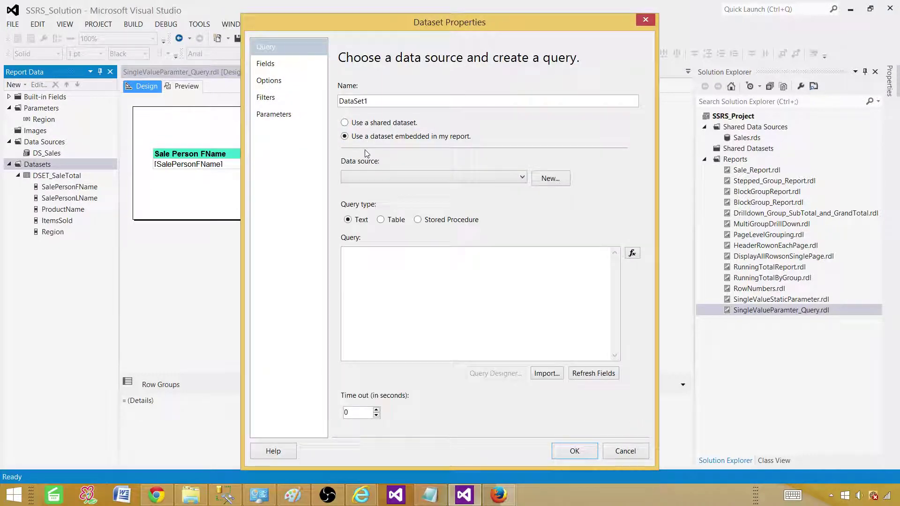
double_click(386, 99)
text(Ds)
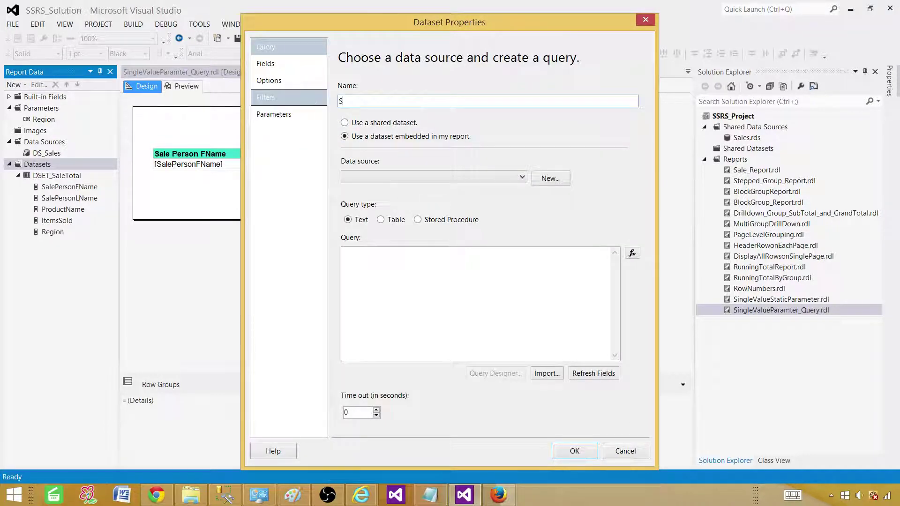
key(BackSpace)
key(BackSpace)
text(DSET_REg)
key(BackSpace)
key(BackSpace)
text(egion_Parame)
click(368, 177)
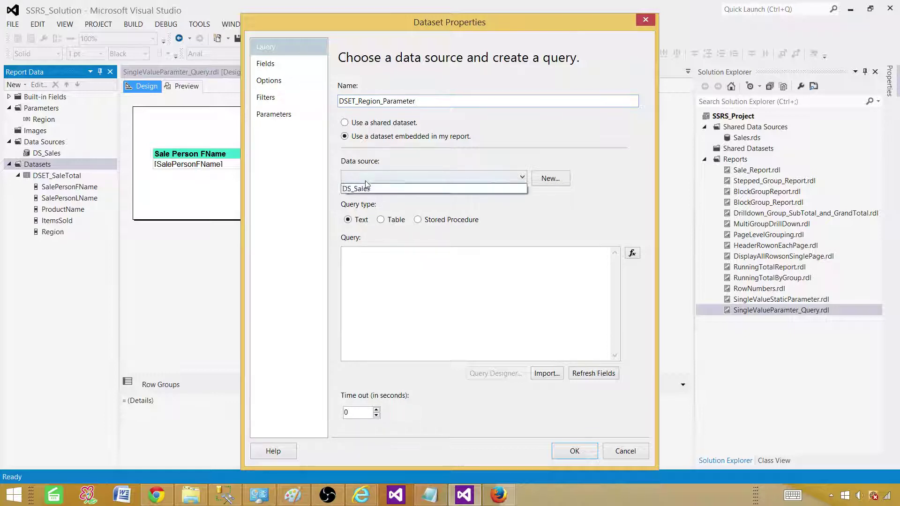
click(369, 190)
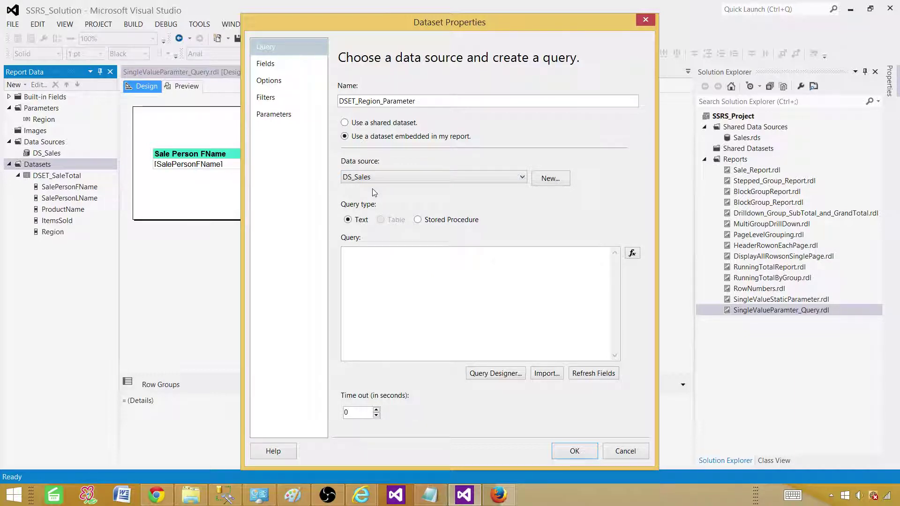
Start the dataset's query with "Select Region from" and switch to SQL Server Management Studio for the table name
click(396, 268)
text(Select E)
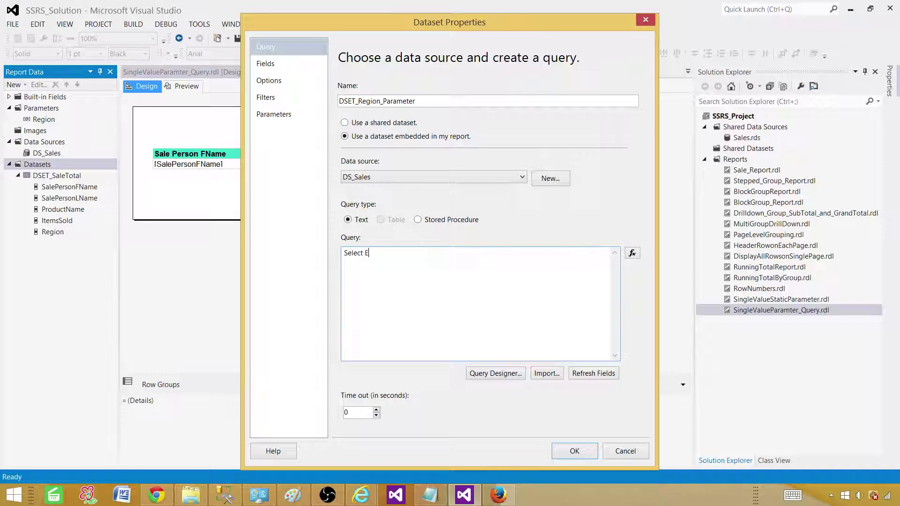
key(BackSpace)
text(Region from)
key(alt+Tab)
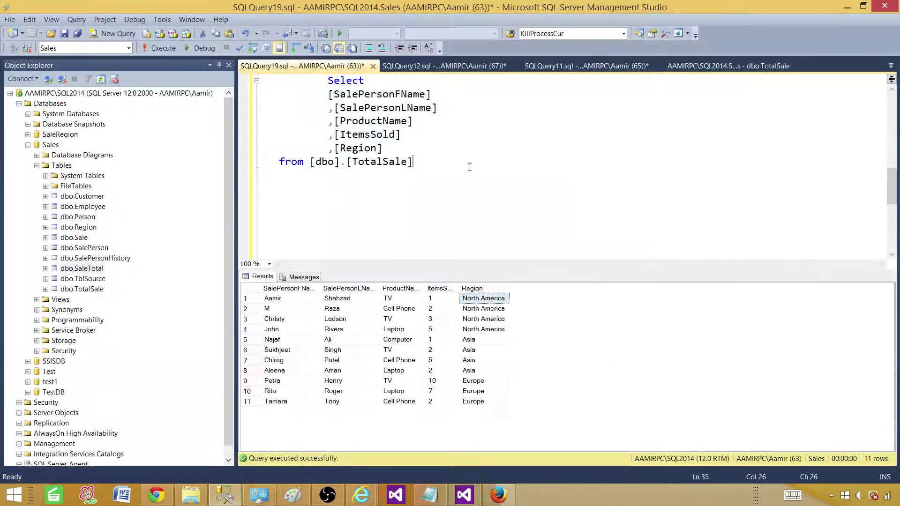
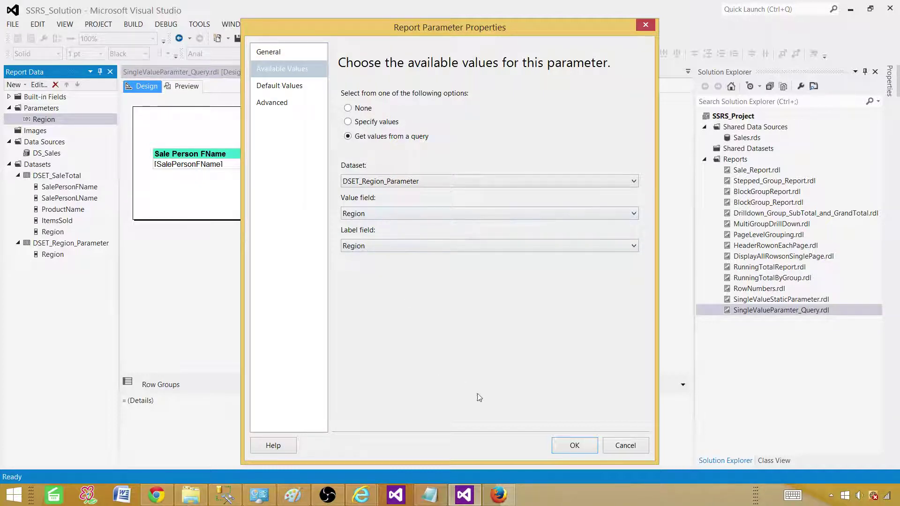
Accept DSET_Region_Parameter with Region as value and label field for the parameter's available values, and check the region choices in the report preview
click(572, 445)
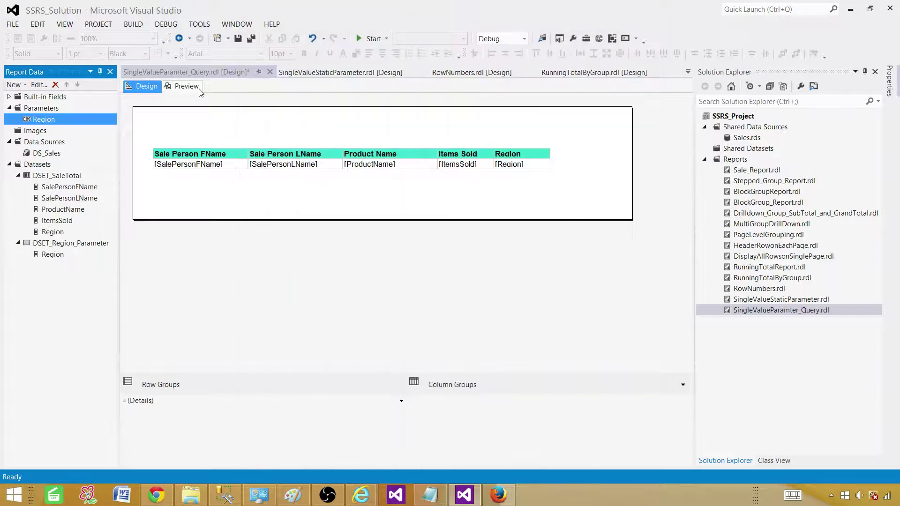
click(199, 89)
click(198, 88)
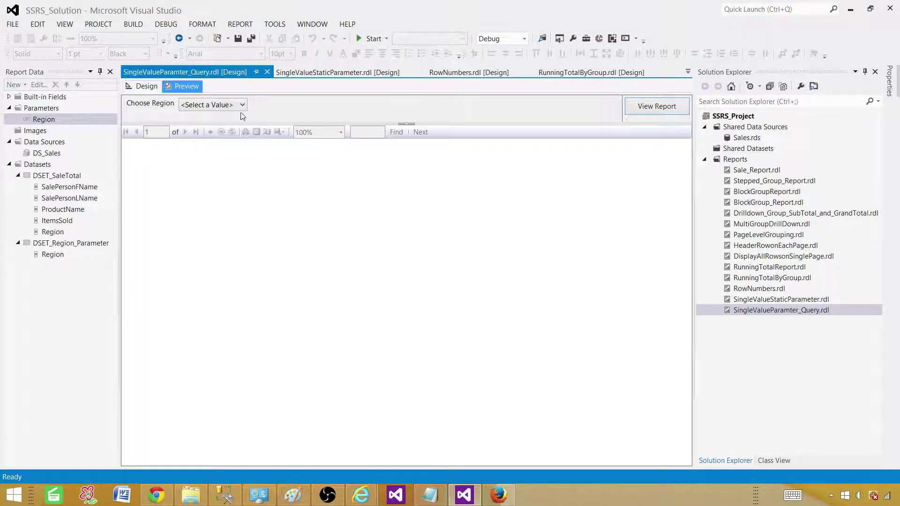
click(187, 106)
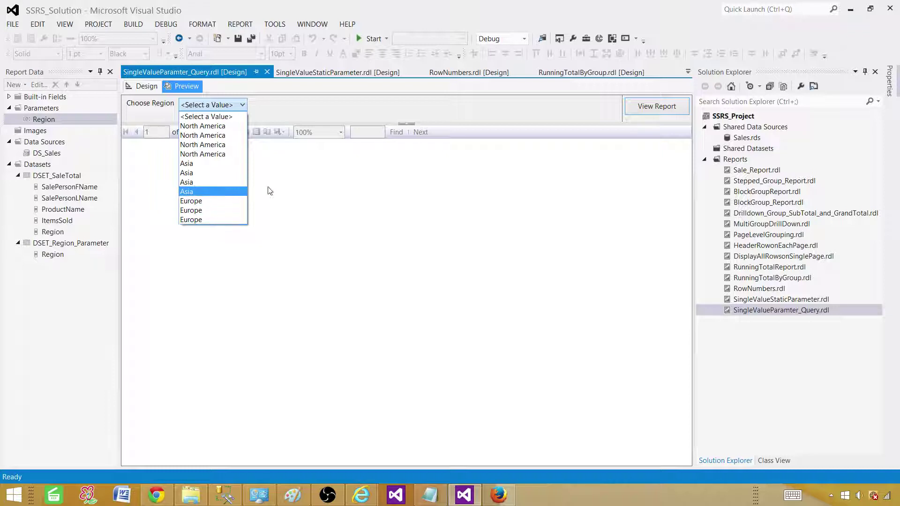
click(282, 188)
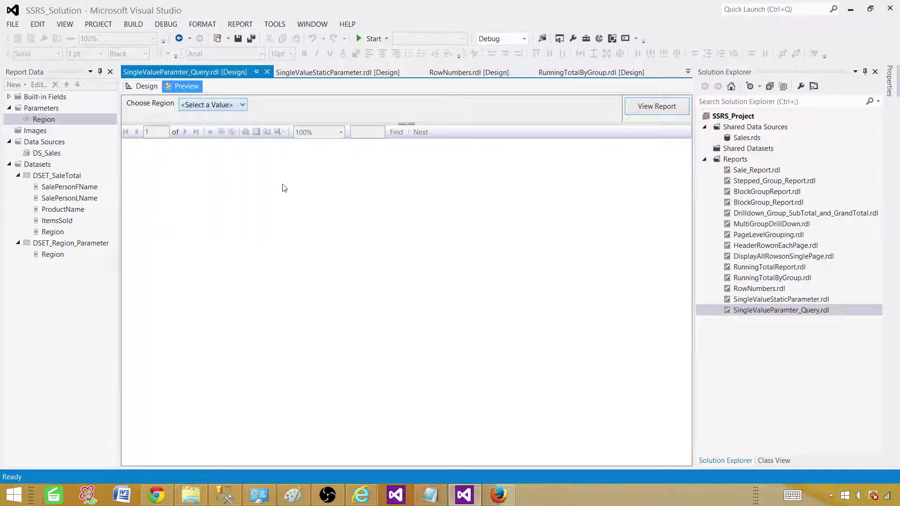
Run the report preview for North America and look through the region choices again
click(218, 107)
click(210, 127)
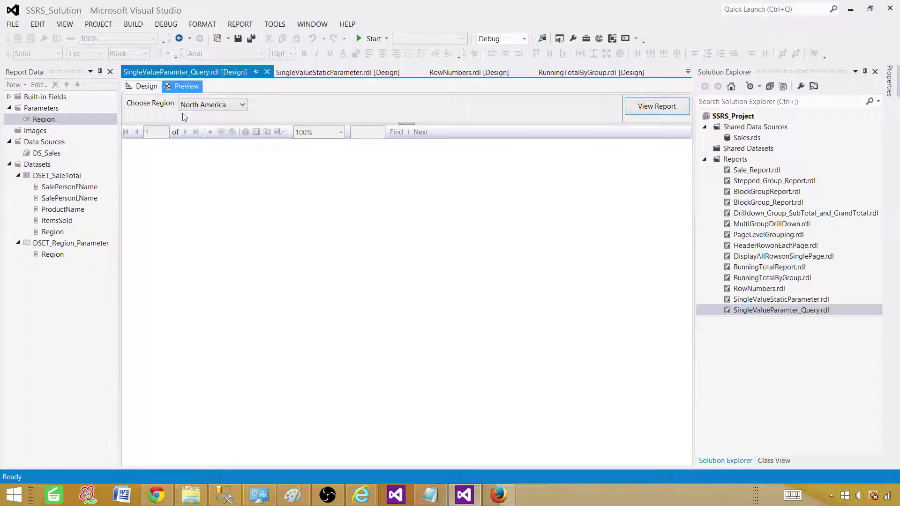
click(645, 109)
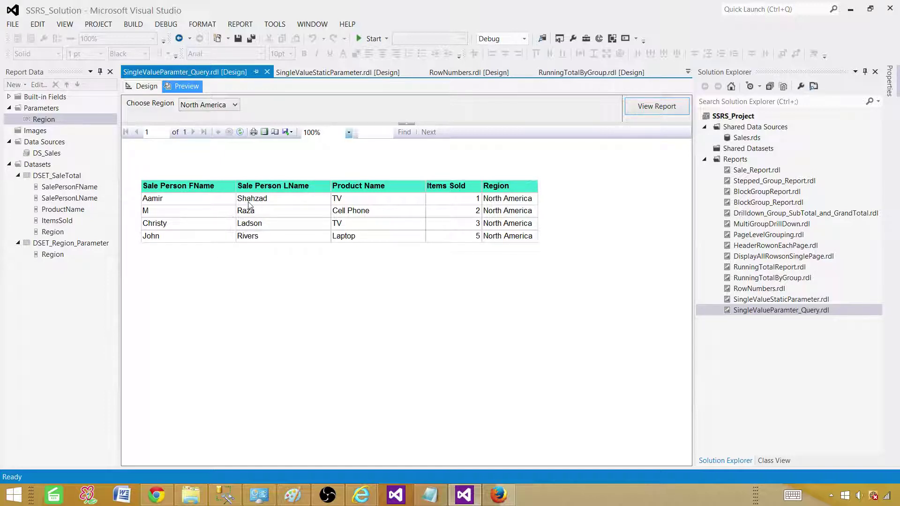
click(227, 105)
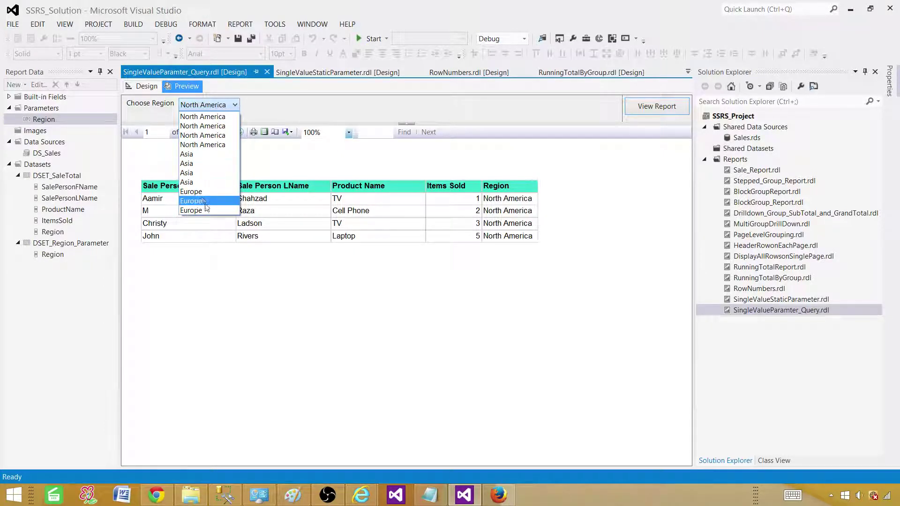
Return to the report design and change the DSET_Region_Parameter query to "Select distinct Region from [dbo].[TotalSale]"
click(148, 90)
click(148, 89)
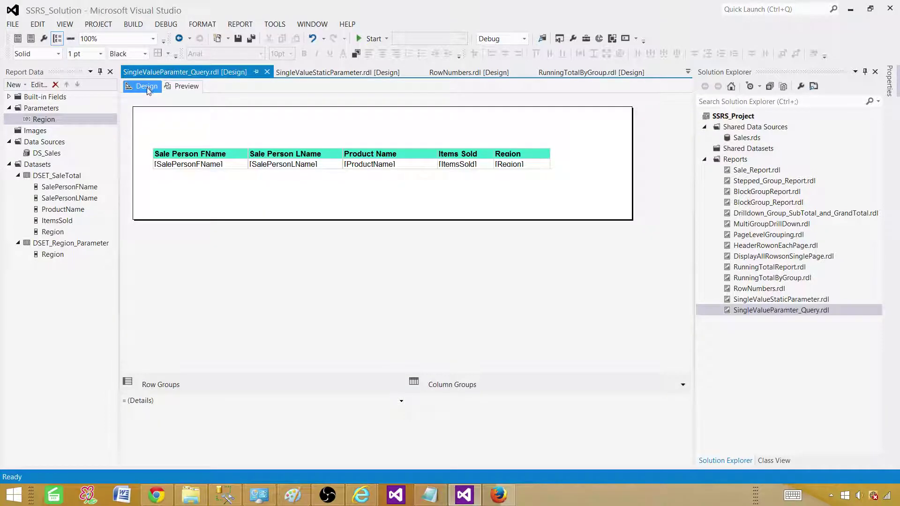
click(44, 280)
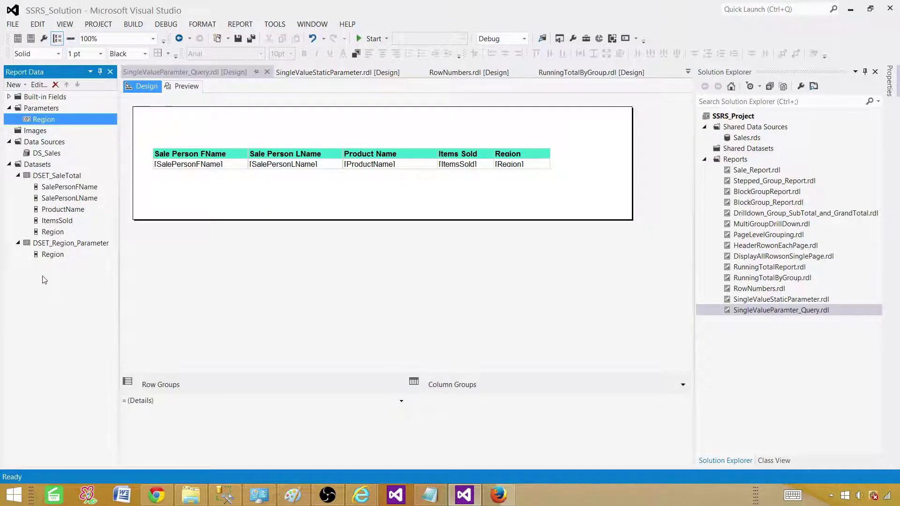
double_click(58, 244)
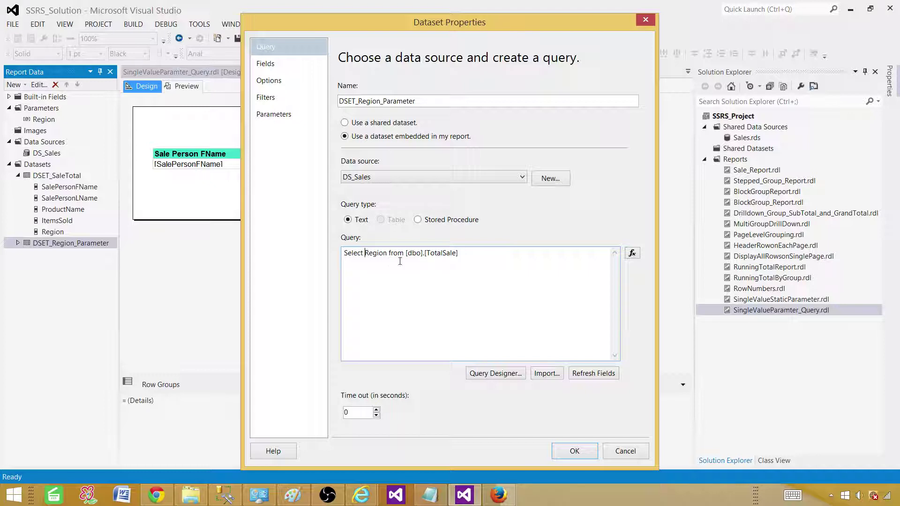
click(364, 253)
text(disti)
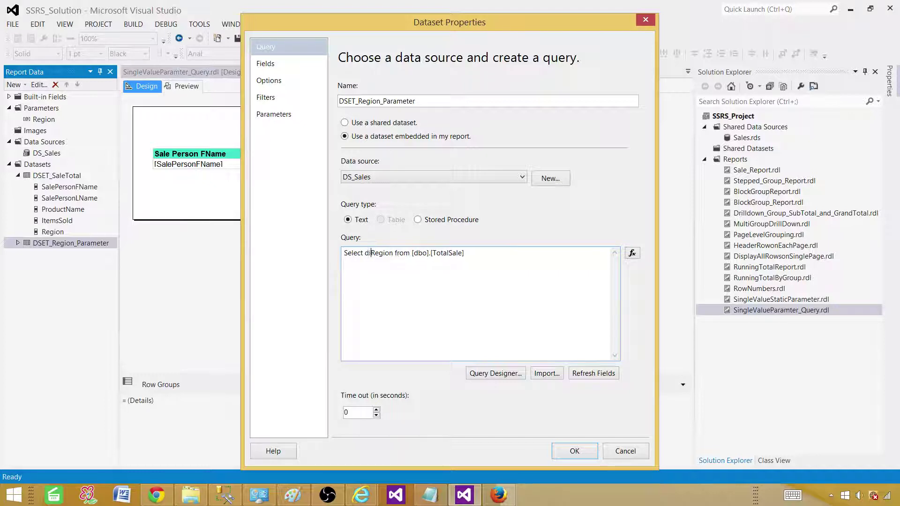
text(nct)
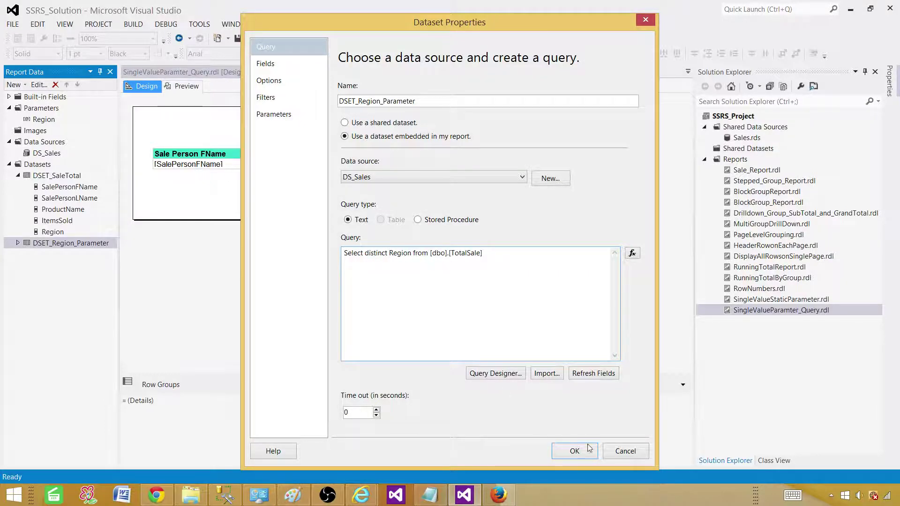
click(574, 451)
Preview the report for the regions Asia and Europe, and check the list of region choices
click(193, 86)
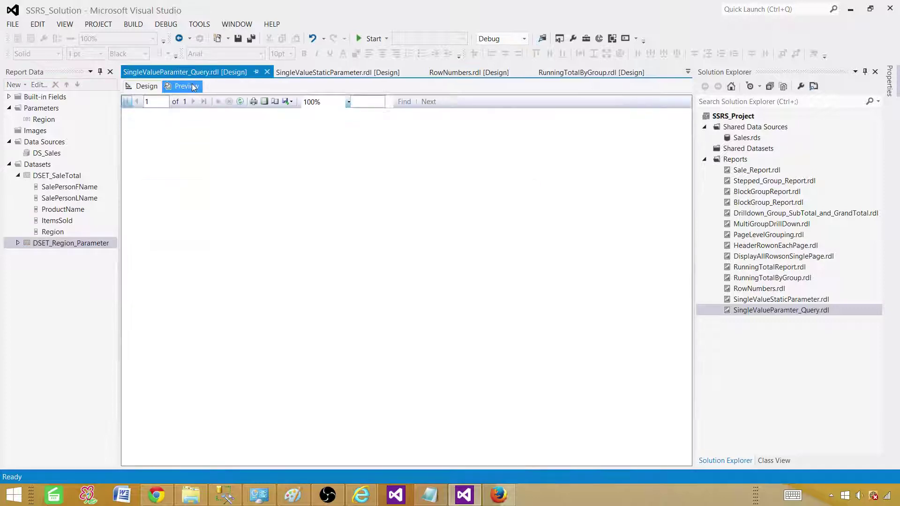
click(208, 105)
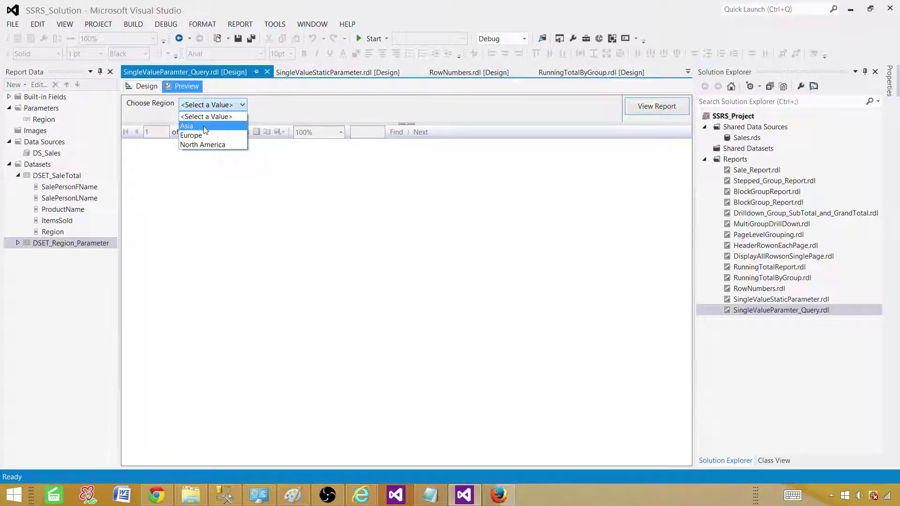
click(209, 125)
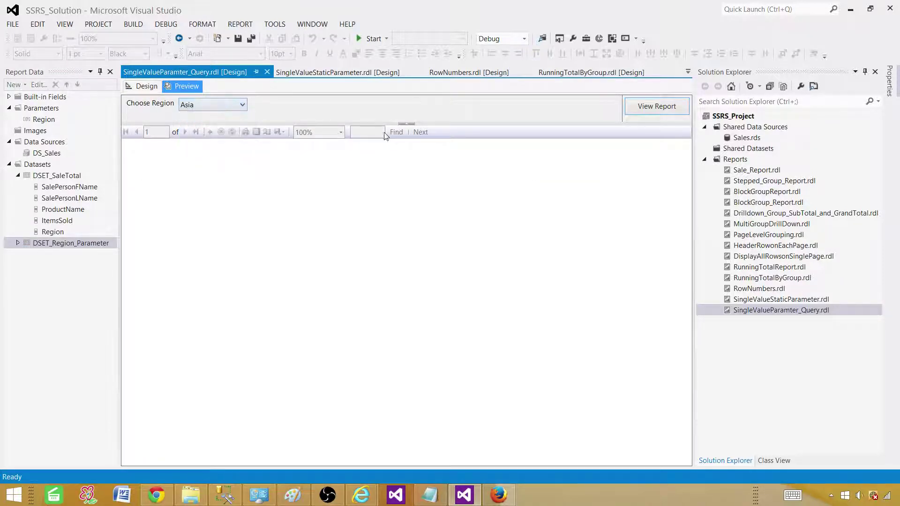
click(627, 110)
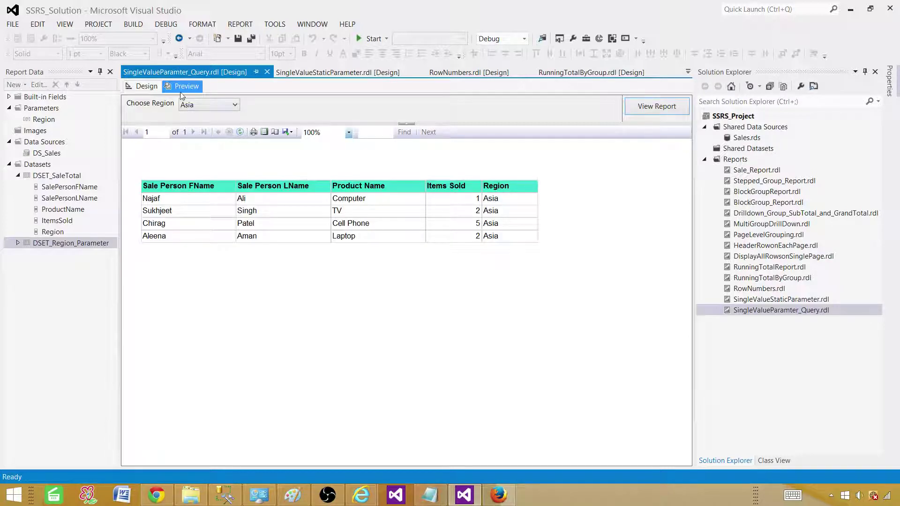
click(208, 105)
click(200, 135)
click(657, 113)
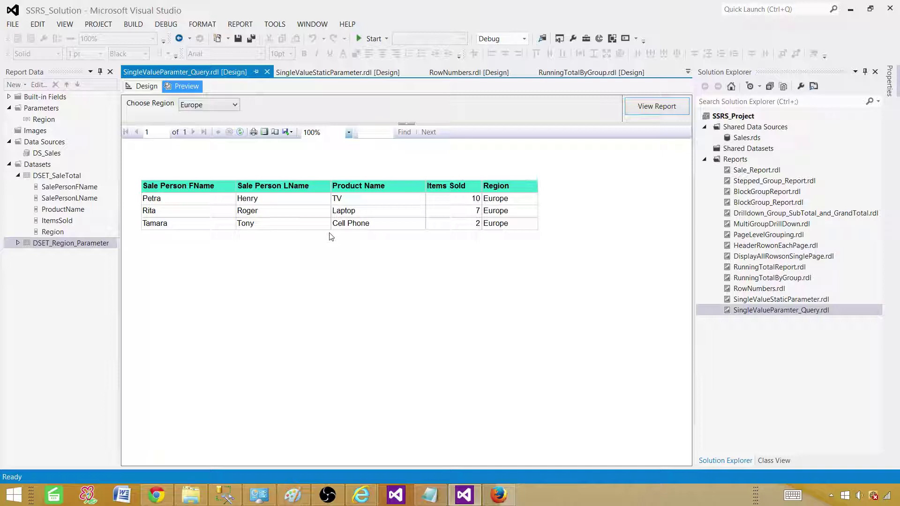
click(205, 105)
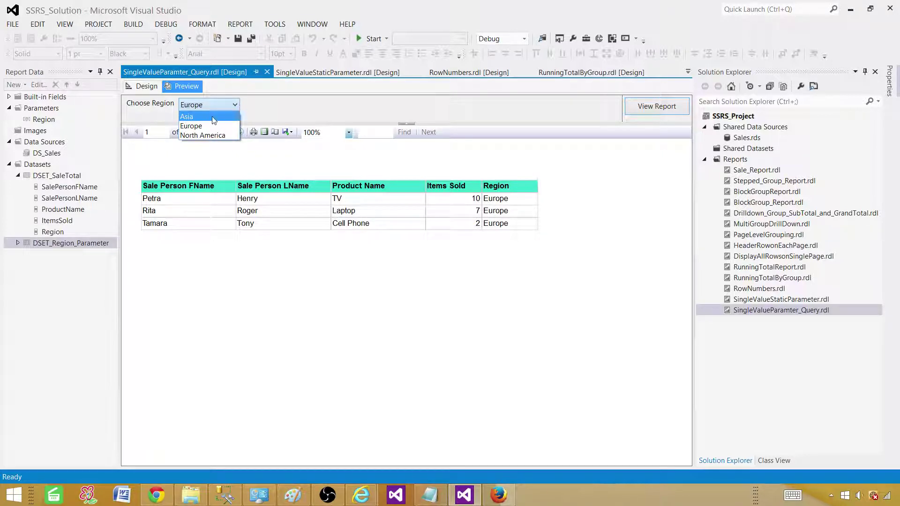
click(319, 117)
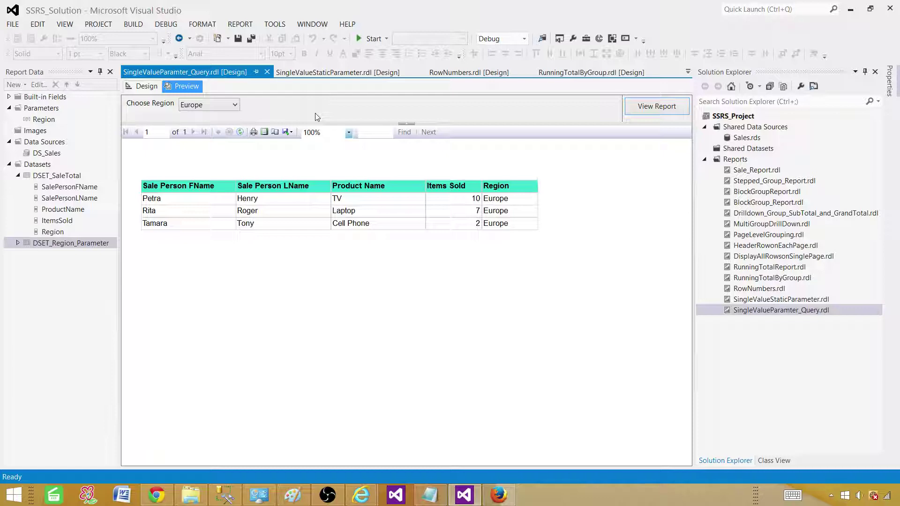
Switch to SQL Server Management Studio and examine the distinct Region query whose CASE expression builds the RegionLabel column
click(225, 495)
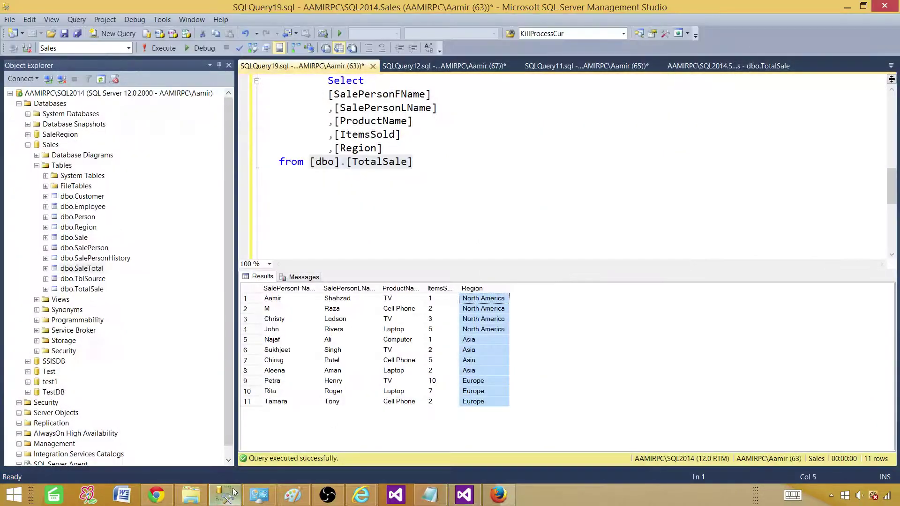
scroll(463, 212, down, 3)
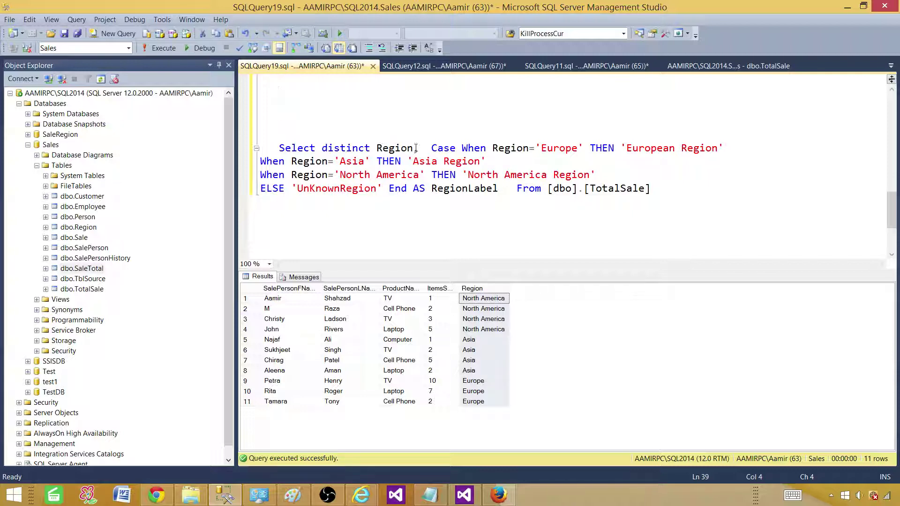
drag(416, 148, 321, 148)
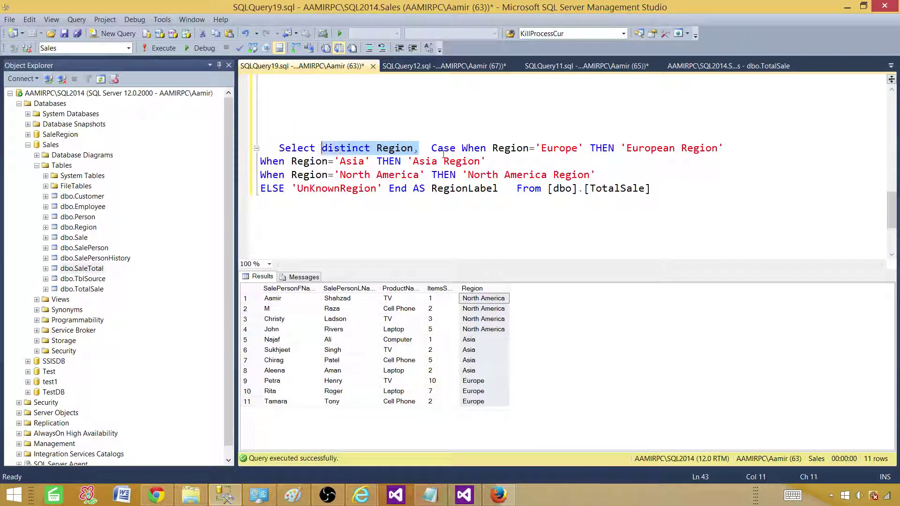
click(485, 150)
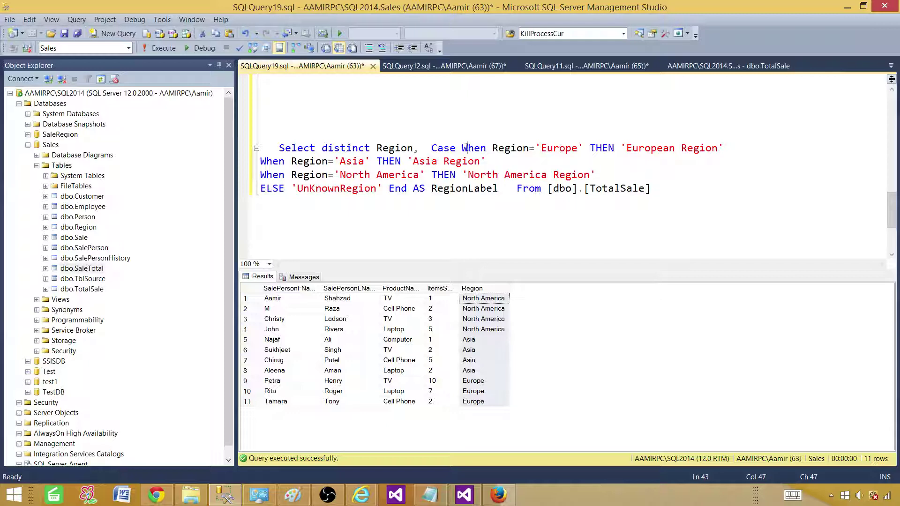
drag(583, 148, 497, 149)
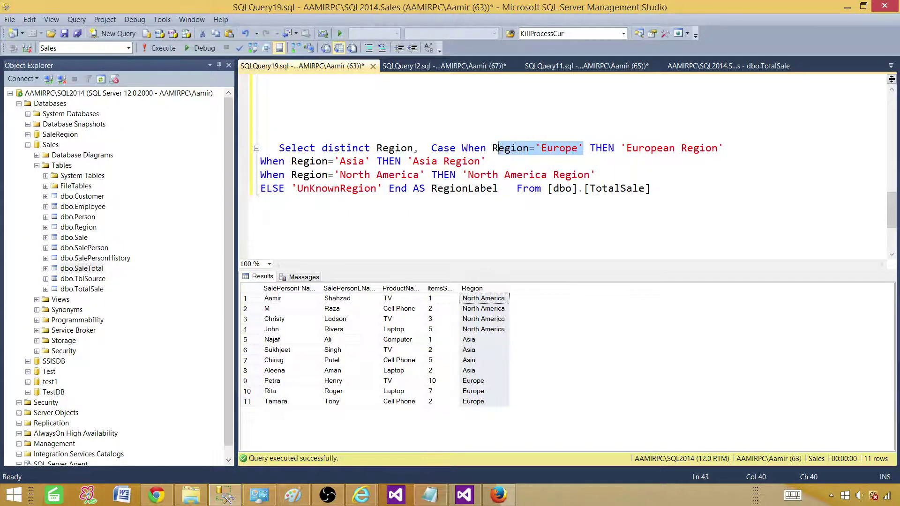
click(695, 148)
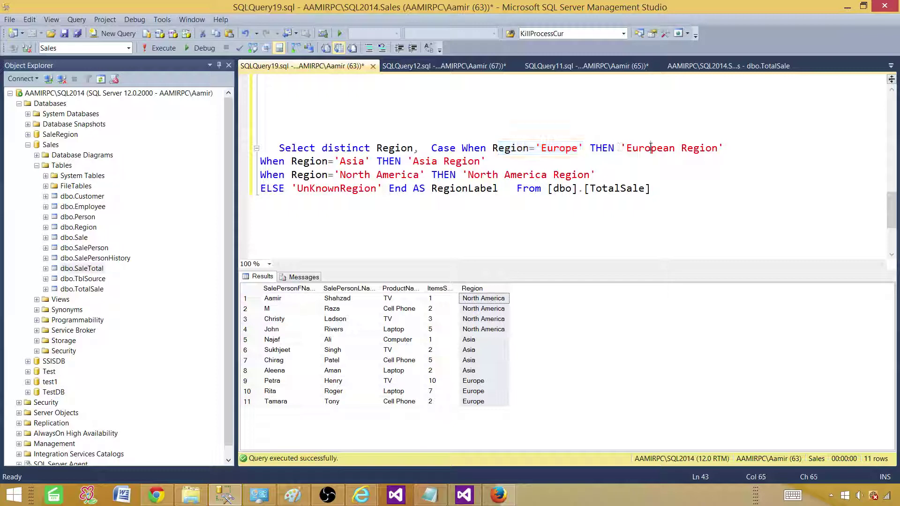
click(368, 163)
drag(371, 163, 290, 163)
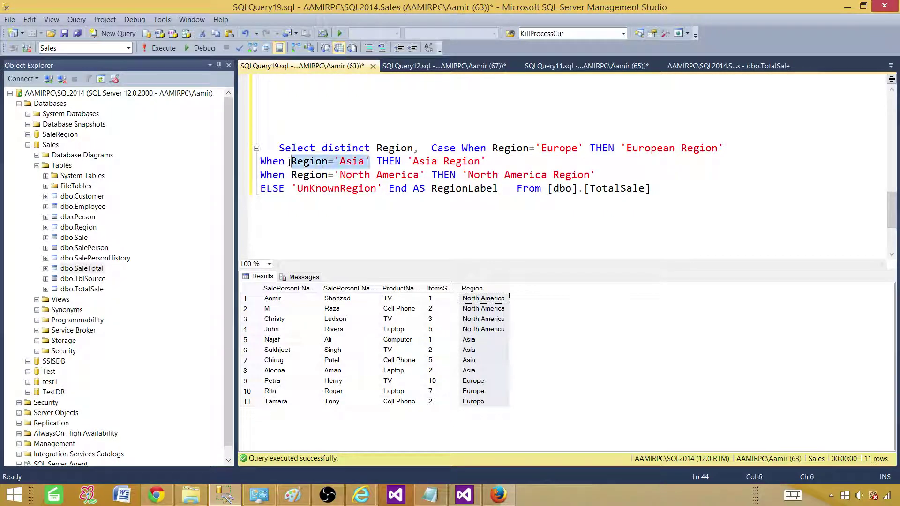
click(426, 162)
drag(490, 162, 388, 163)
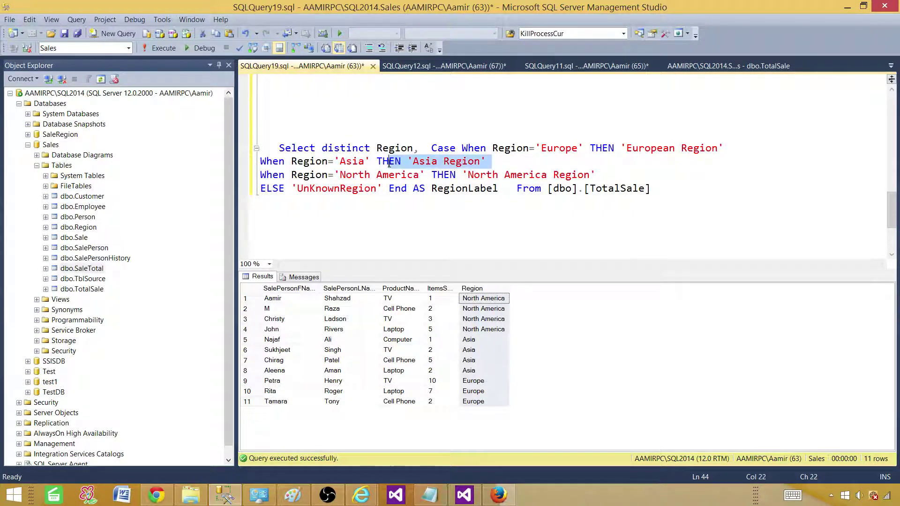
click(315, 175)
click(370, 176)
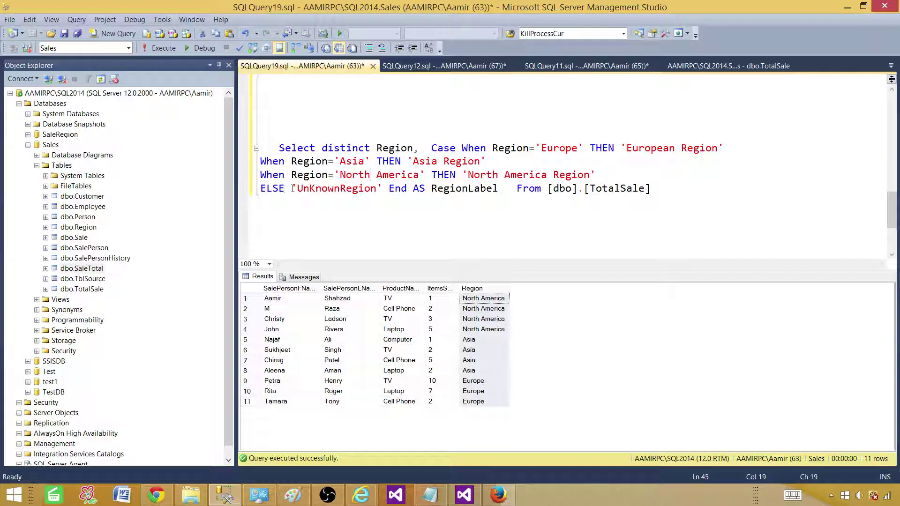
click(351, 162)
drag(291, 187, 383, 188)
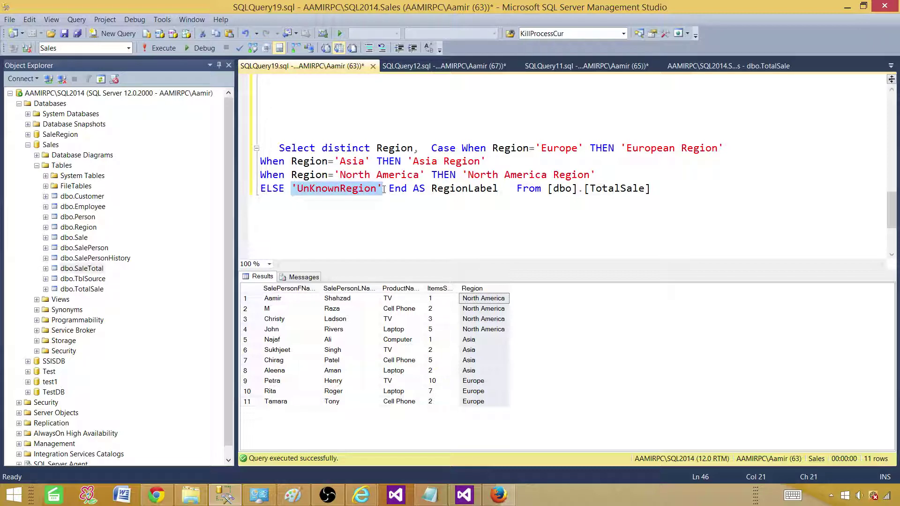
click(583, 183)
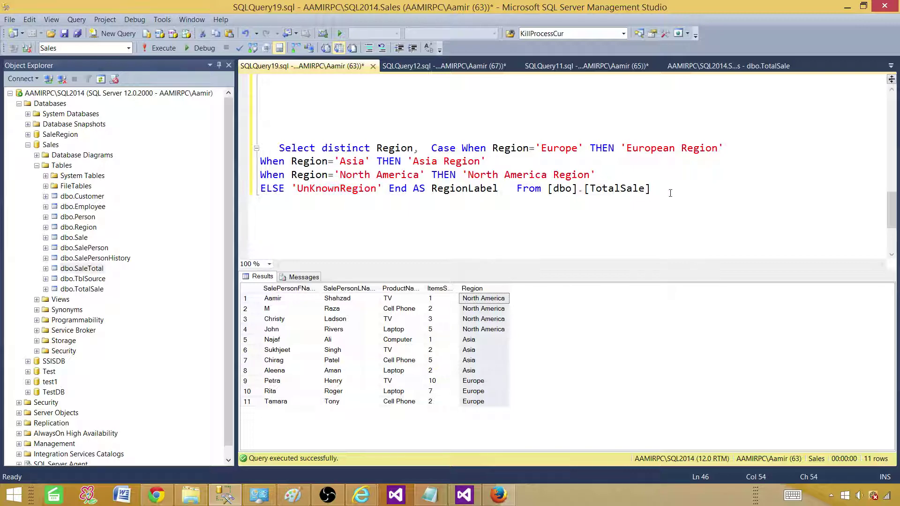
Copy the whole query with the RegionLabel CASE expression and switch back to the report in Visual Studio
drag(670, 193, 279, 148)
key(ctrl+c)
right_click(305, 259)
click(328, 282)
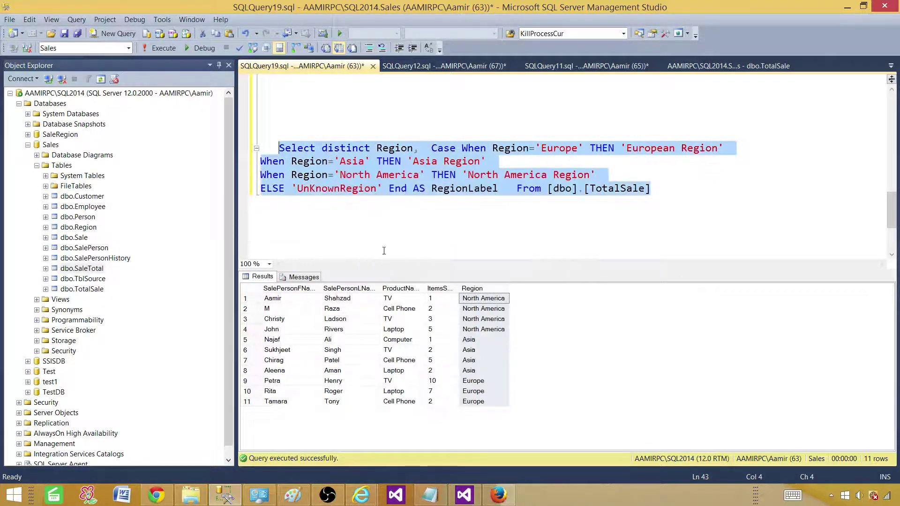
click(463, 494)
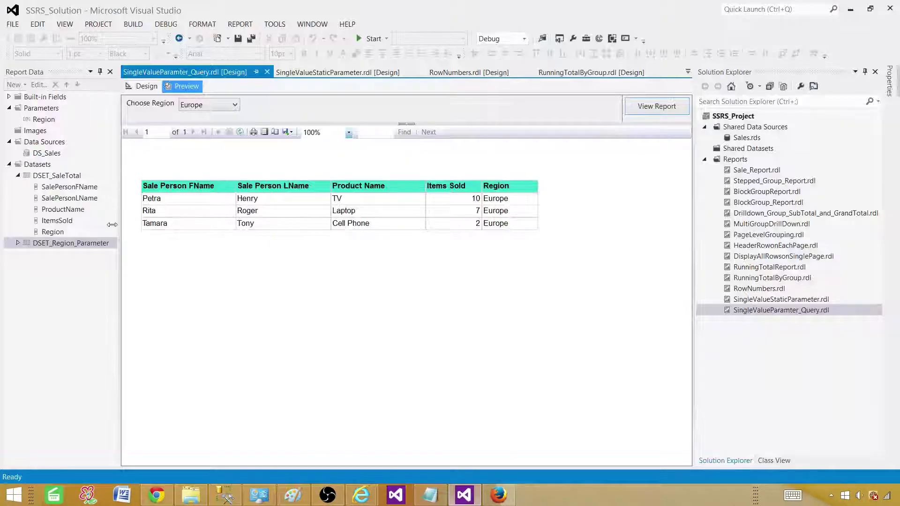
Replace the DSET_Region_Parameter query with the copied distinct Region query containing the RegionLabel CASE expression
click(143, 87)
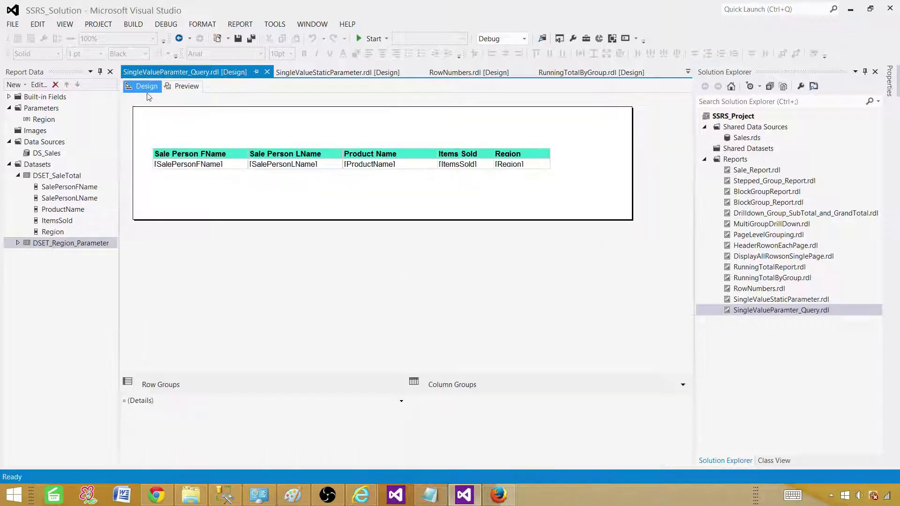
double_click(38, 243)
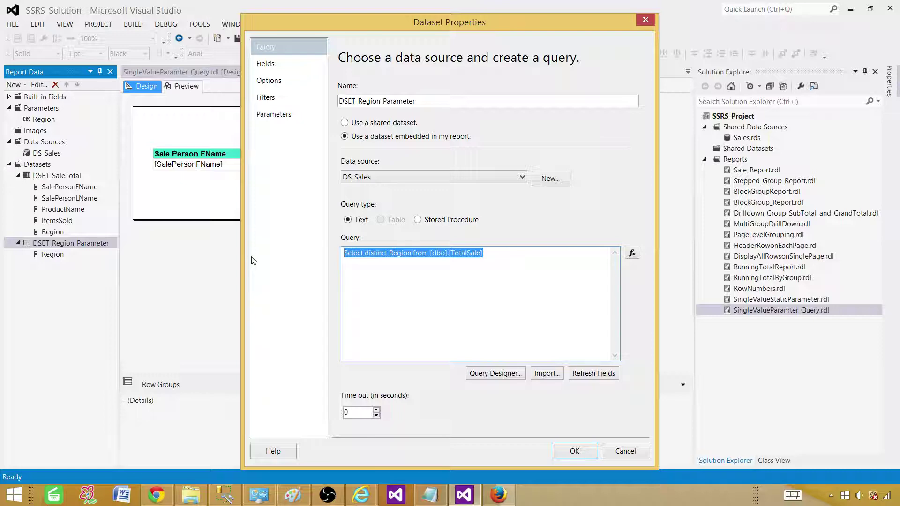
key(ctrl+v)
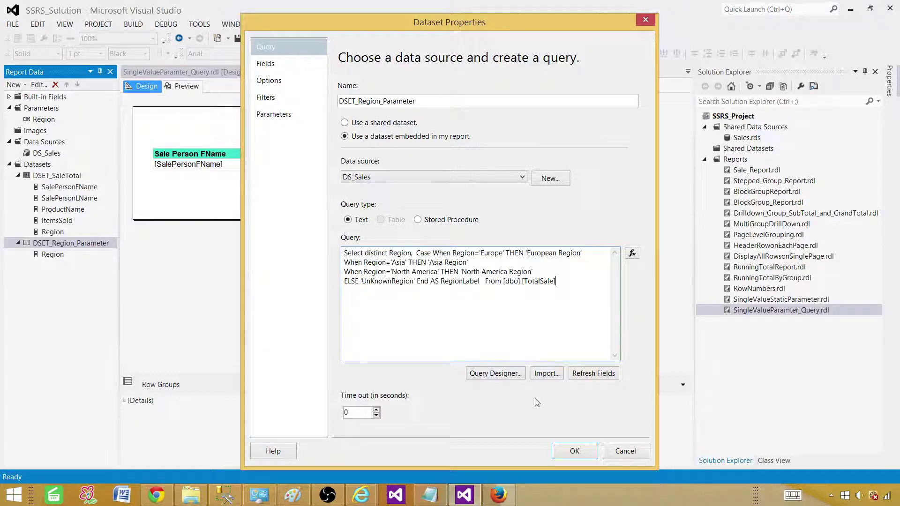
click(565, 451)
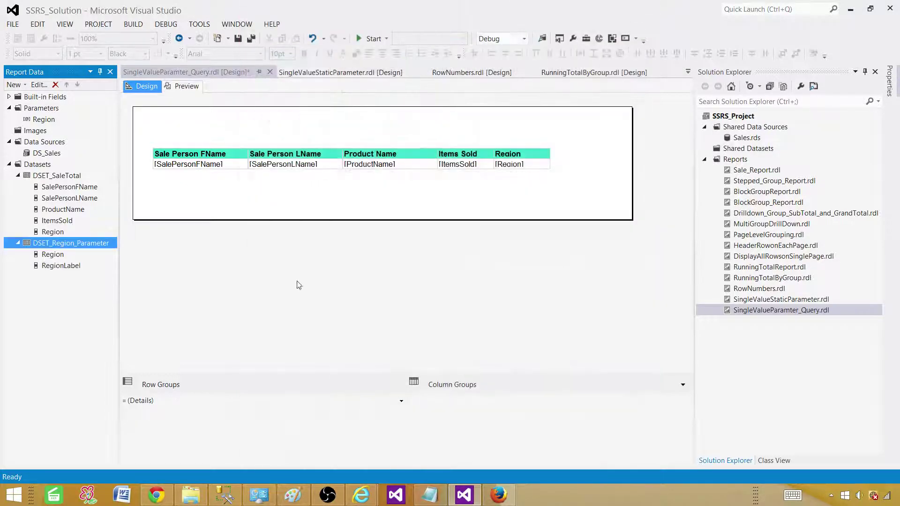
In the Region parameter's available values, set the label field to RegionLabel
click(185, 86)
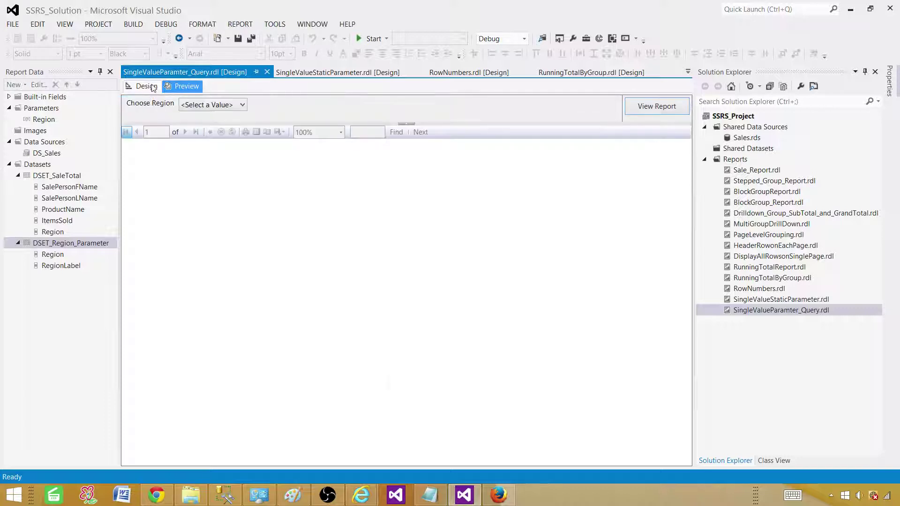
click(153, 87)
click(47, 120)
right_click(48, 121)
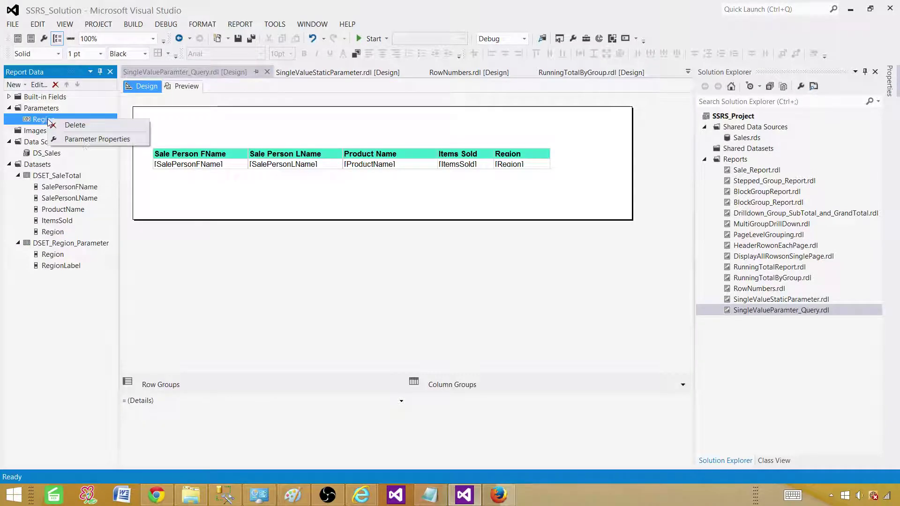
click(97, 139)
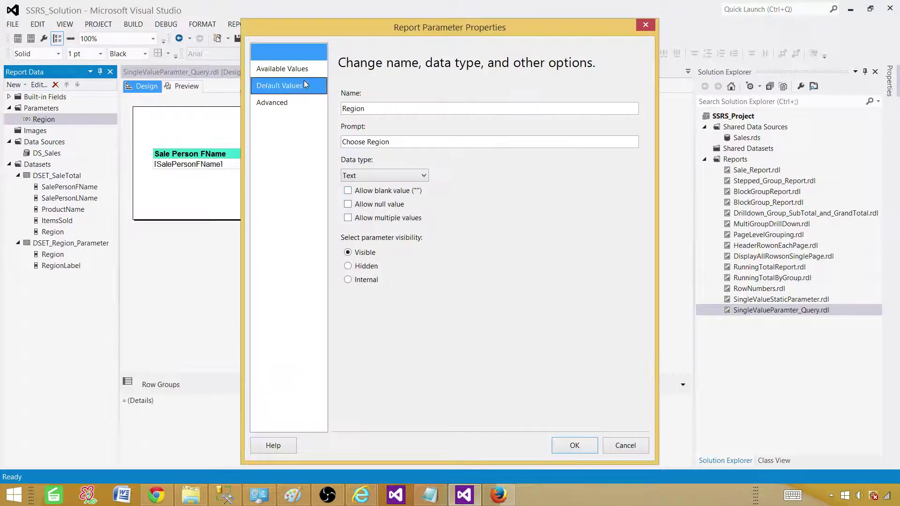
click(282, 69)
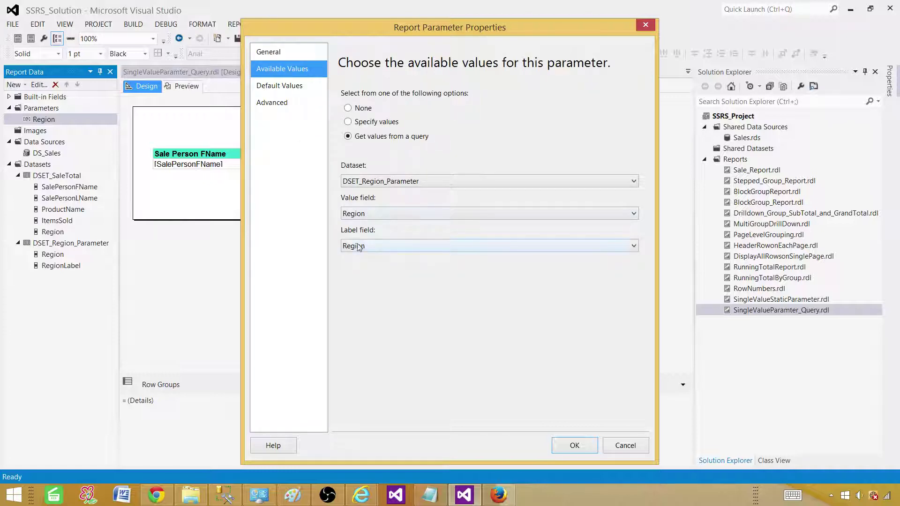
click(367, 246)
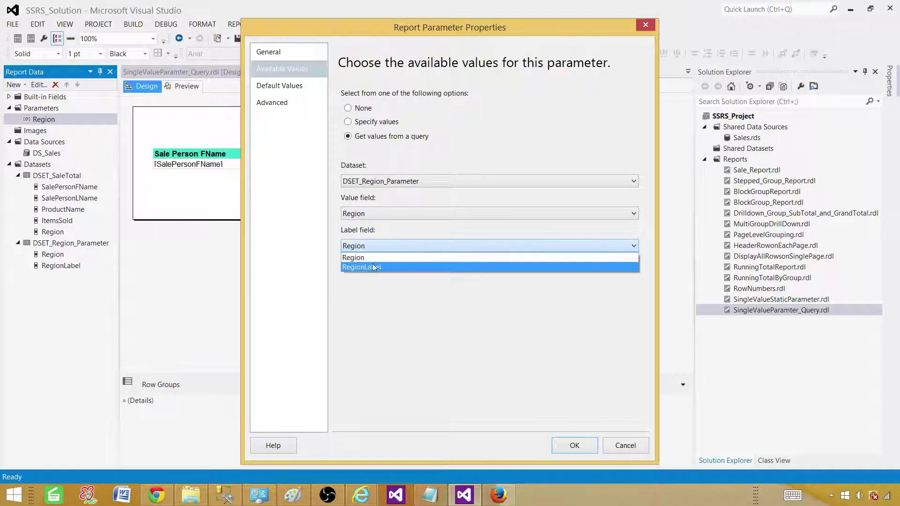
click(383, 267)
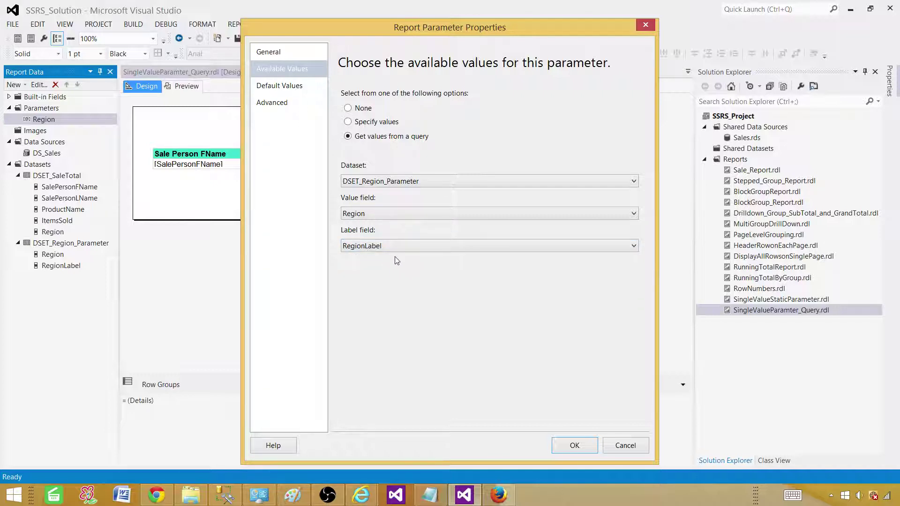
click(574, 446)
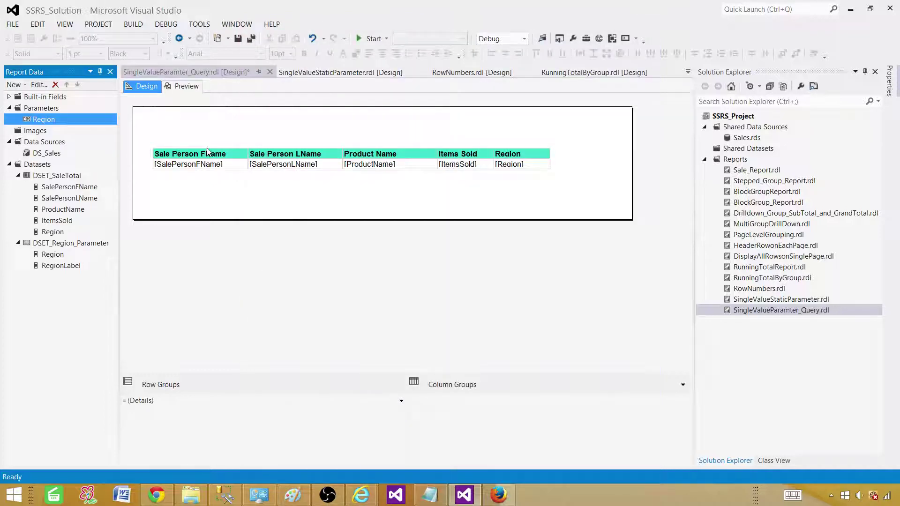
Preview the report for Asia Region and check the list of region labels
click(187, 87)
click(197, 105)
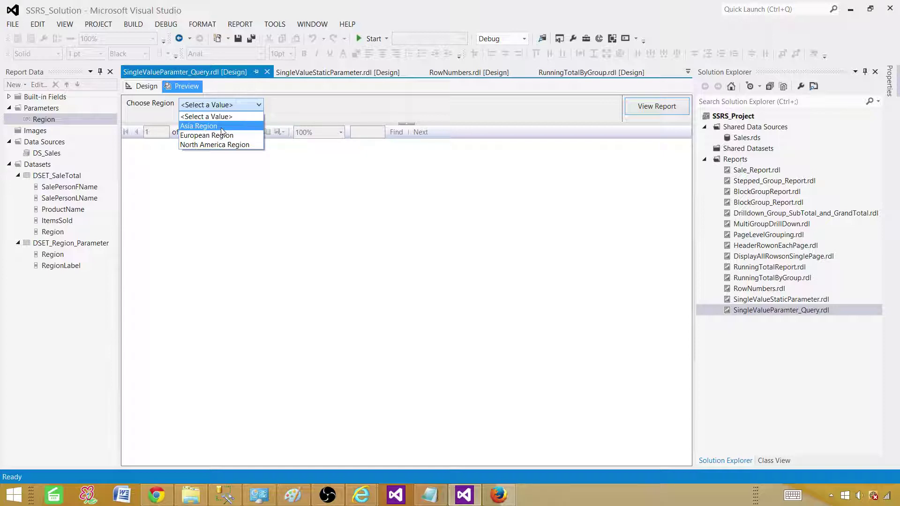
click(221, 127)
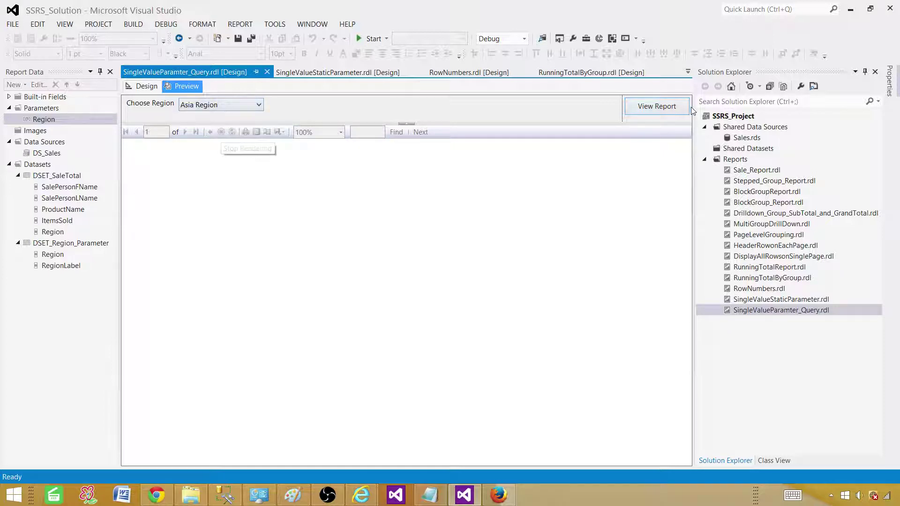
click(658, 110)
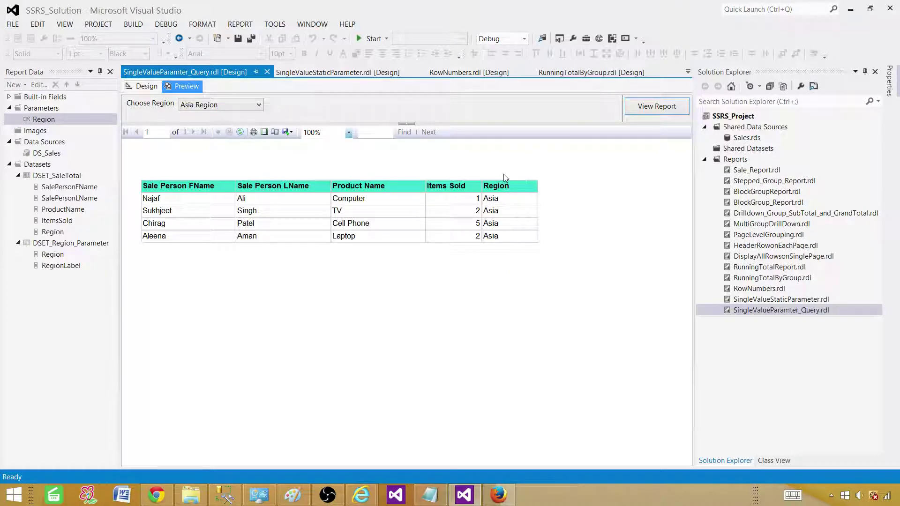
click(190, 107)
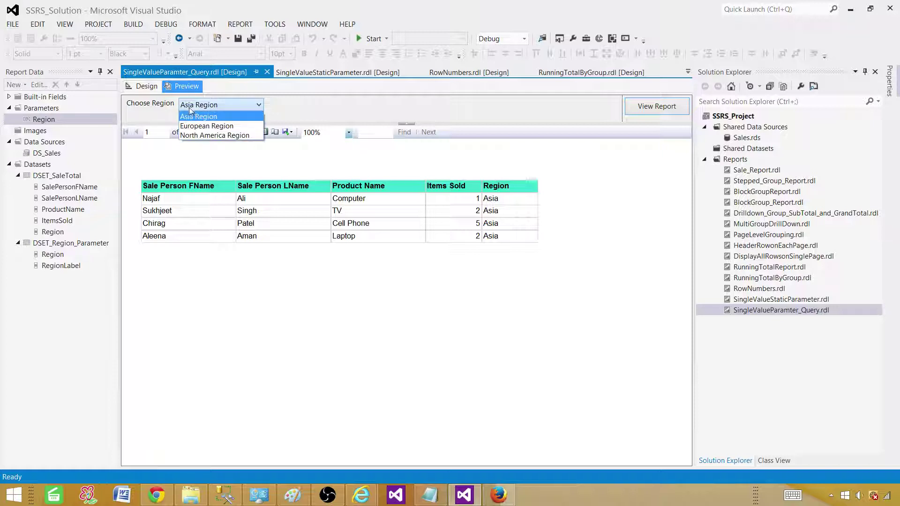
Reload the report preview and check the initial region selection and its choices
click(157, 89)
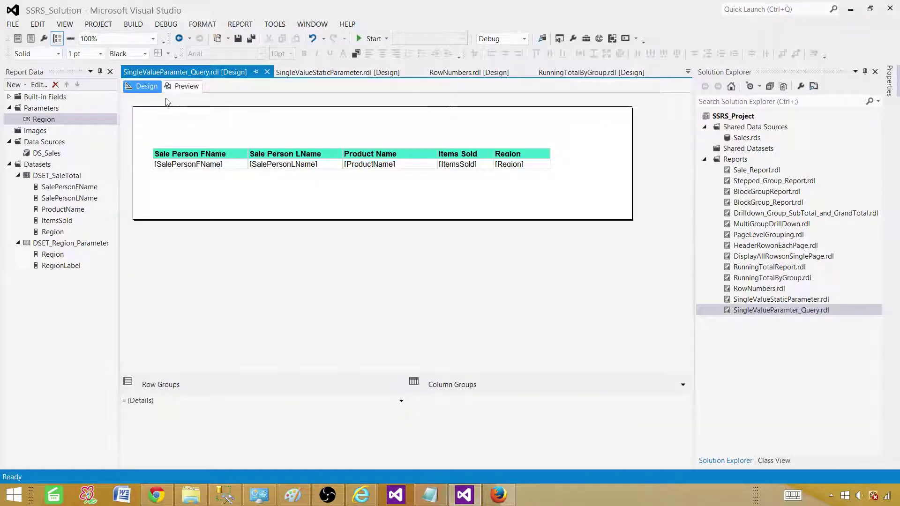
click(187, 86)
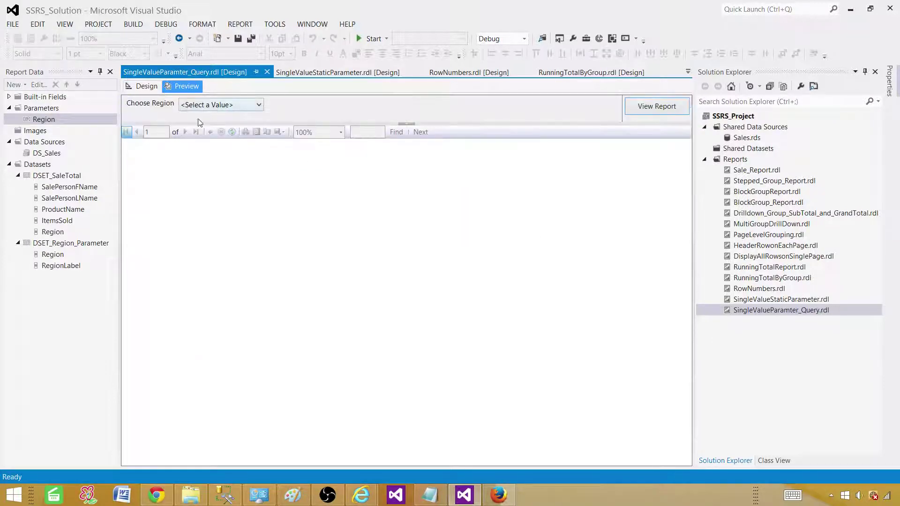
click(202, 104)
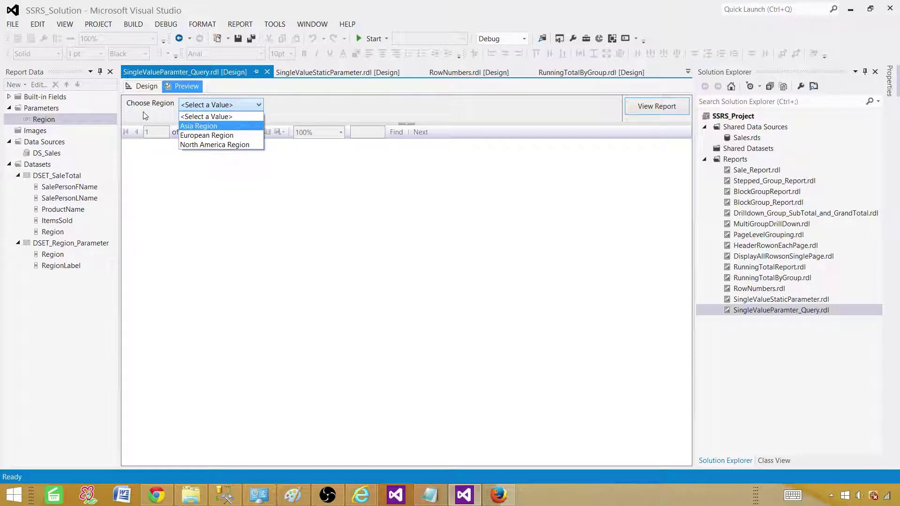
Return to the report design and set the Region parameter's default values to come from a query
click(147, 87)
click(147, 87)
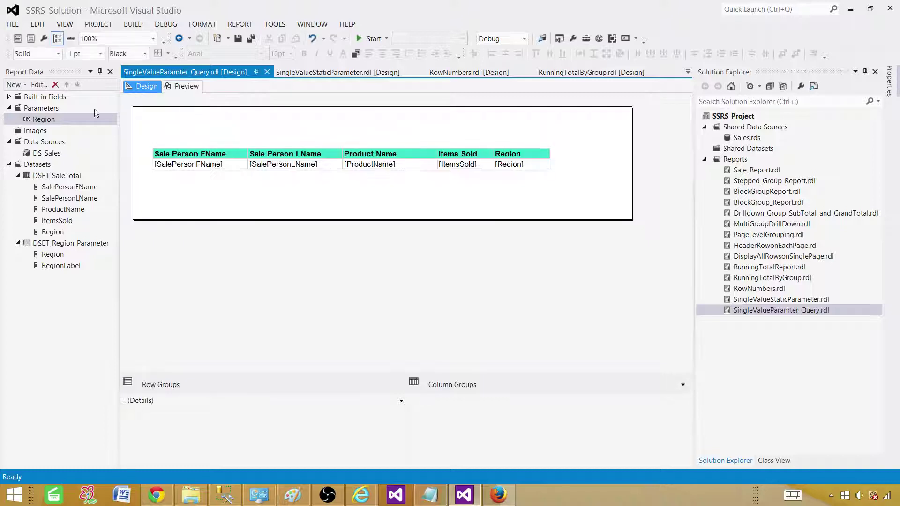
right_click(55, 120)
click(89, 141)
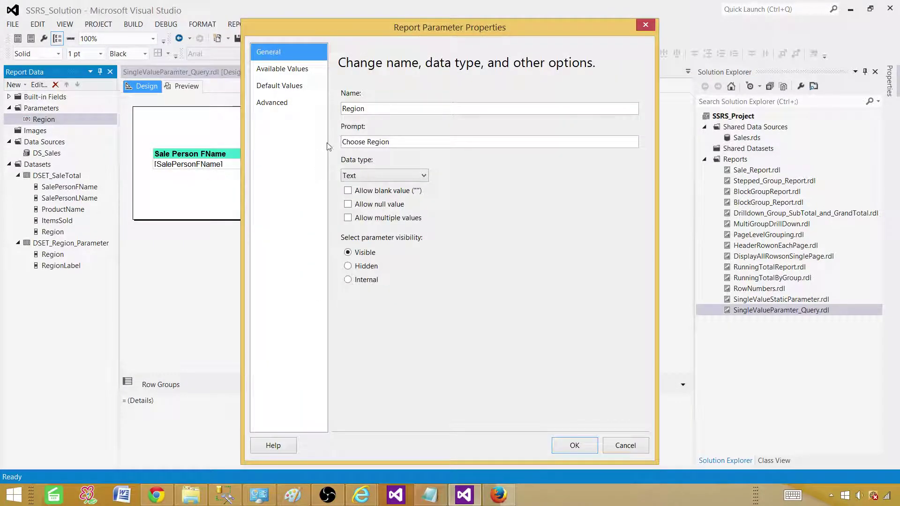
click(292, 91)
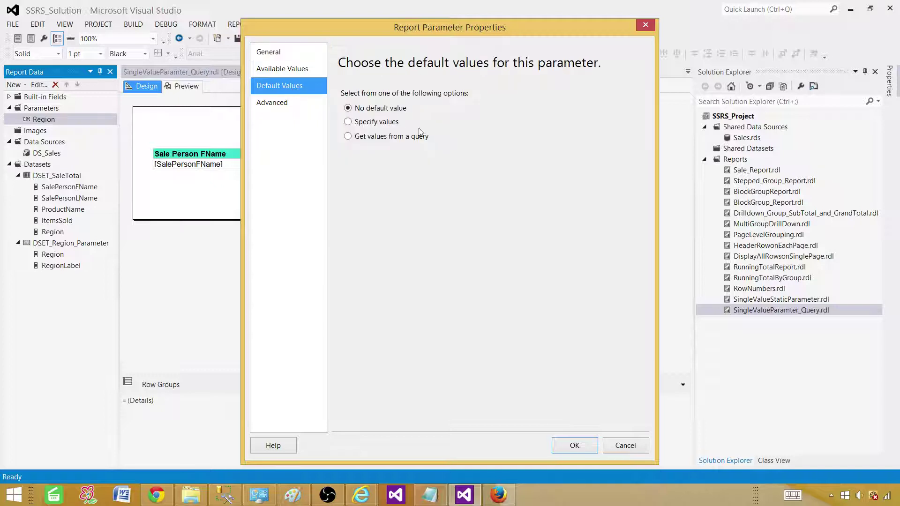
click(366, 123)
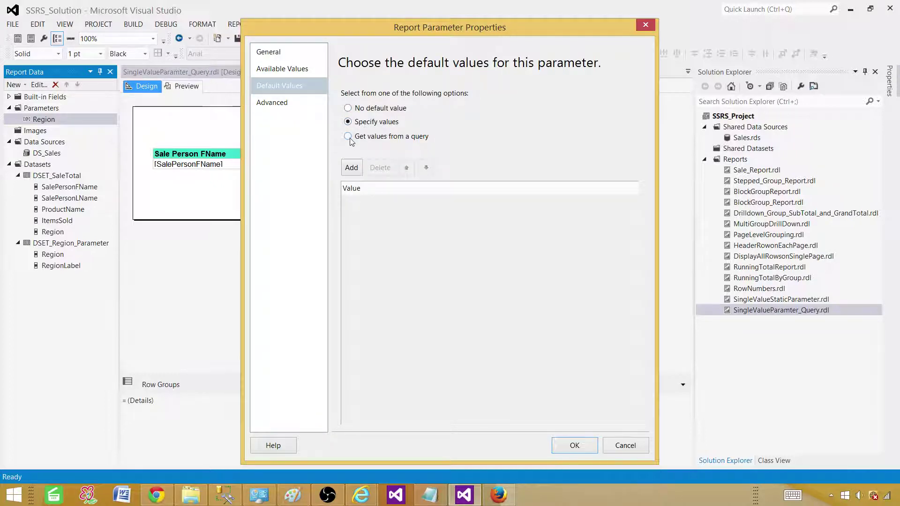
click(348, 137)
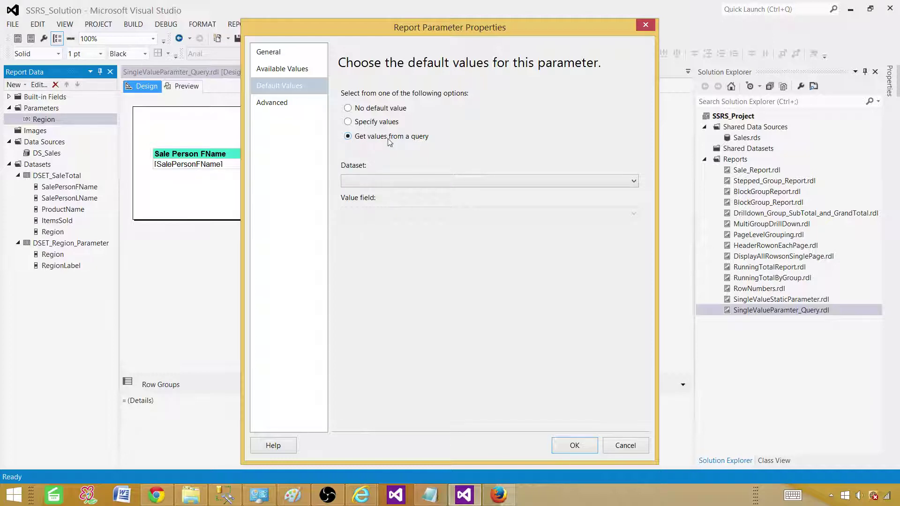
Use DSET_Region_Parameter as the default values dataset with Region as its value field, and apply the parameter changes
click(384, 181)
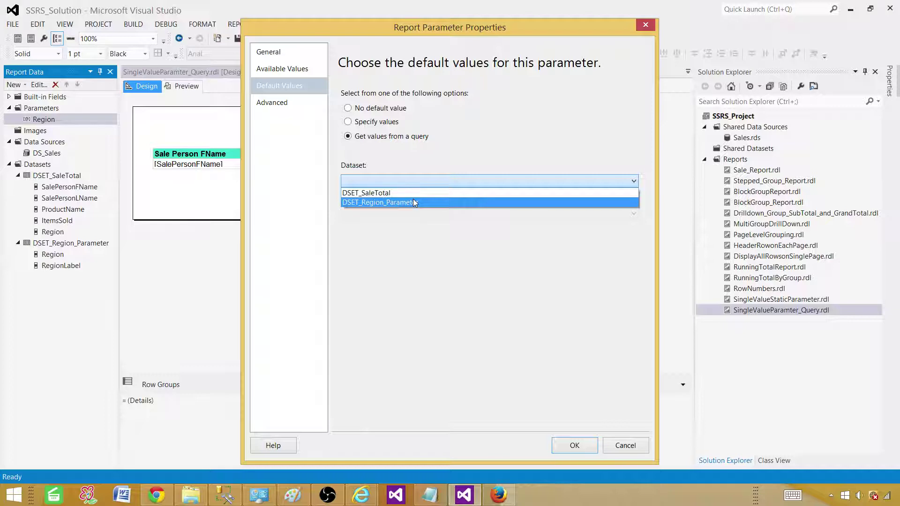
click(412, 202)
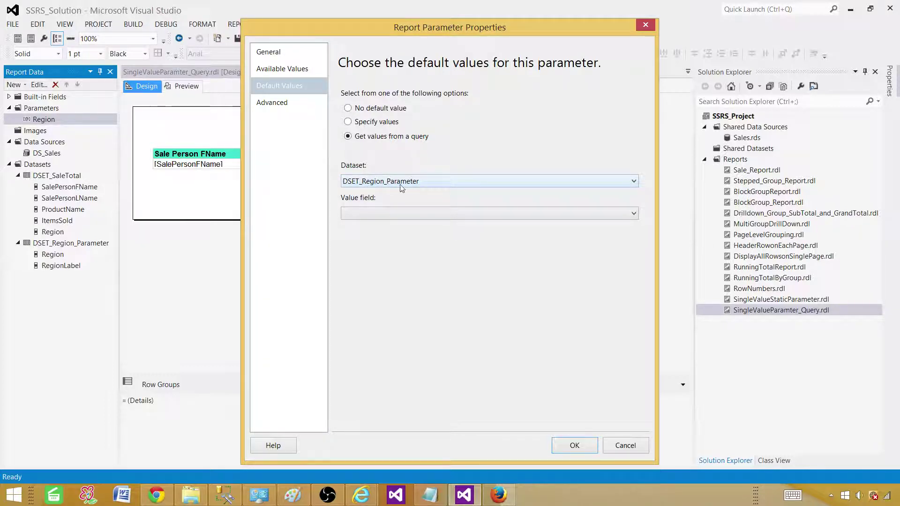
click(361, 213)
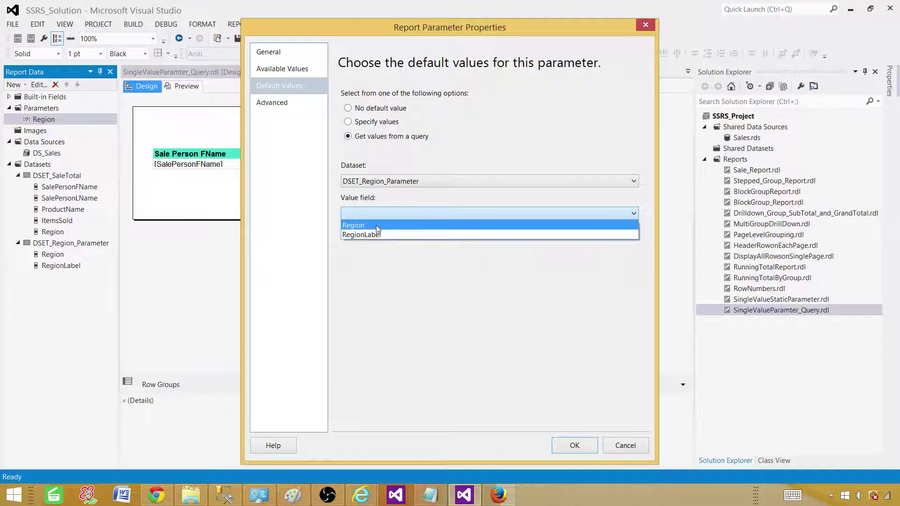
click(376, 224)
click(370, 215)
click(370, 227)
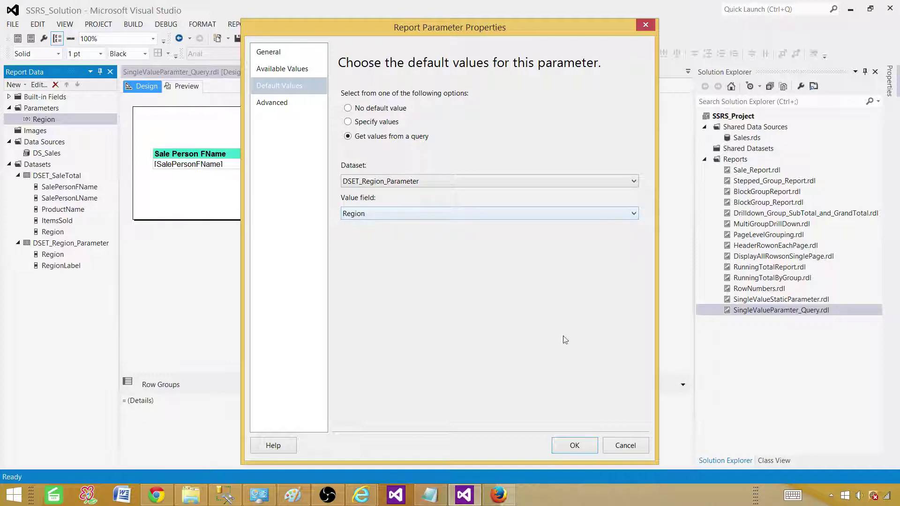
click(576, 444)
Preview the report with its default region, then for European Region and North America Region, and check the region list
click(183, 86)
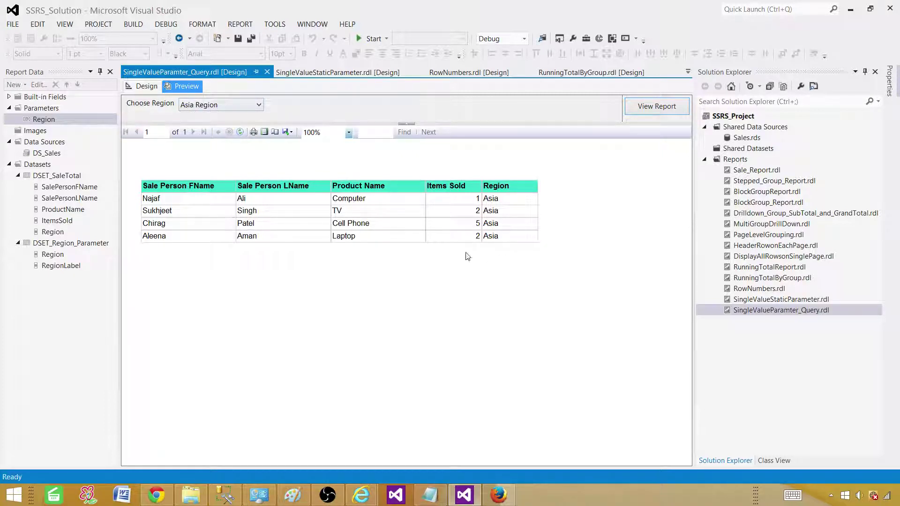
click(253, 107)
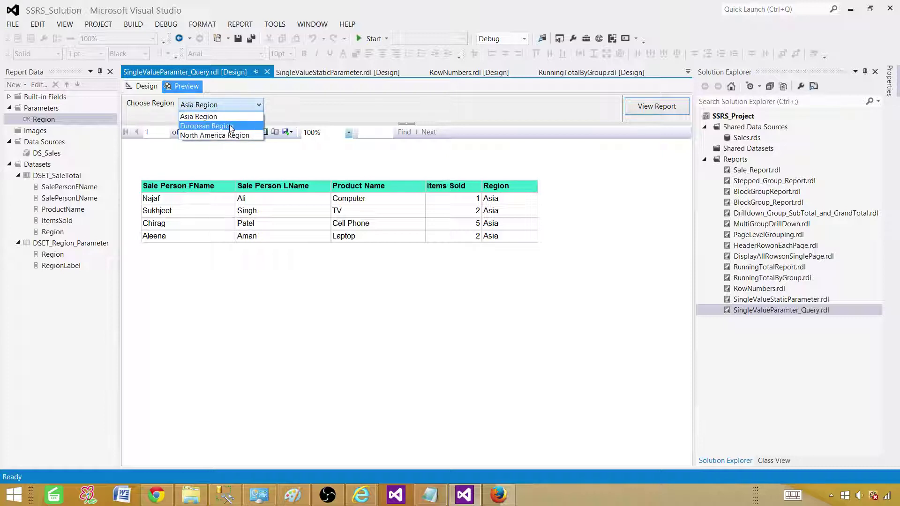
click(231, 123)
click(636, 112)
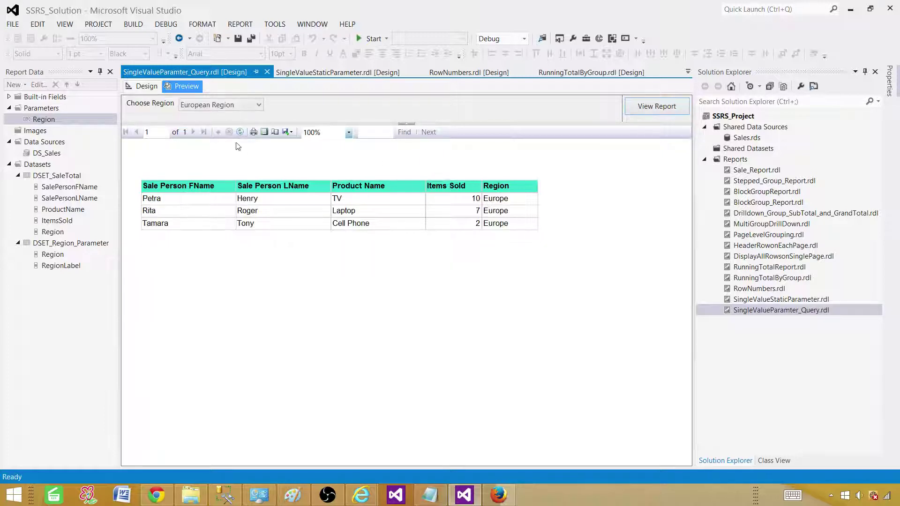
click(204, 105)
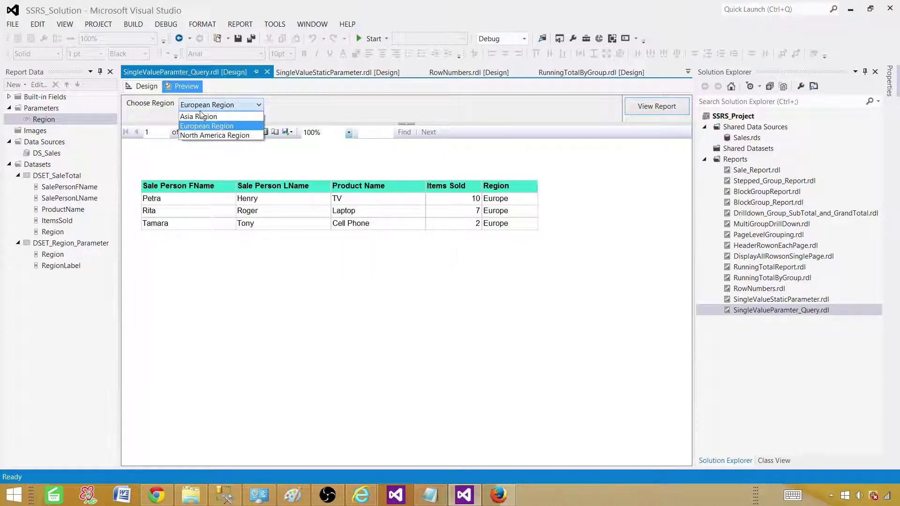
click(204, 136)
click(666, 109)
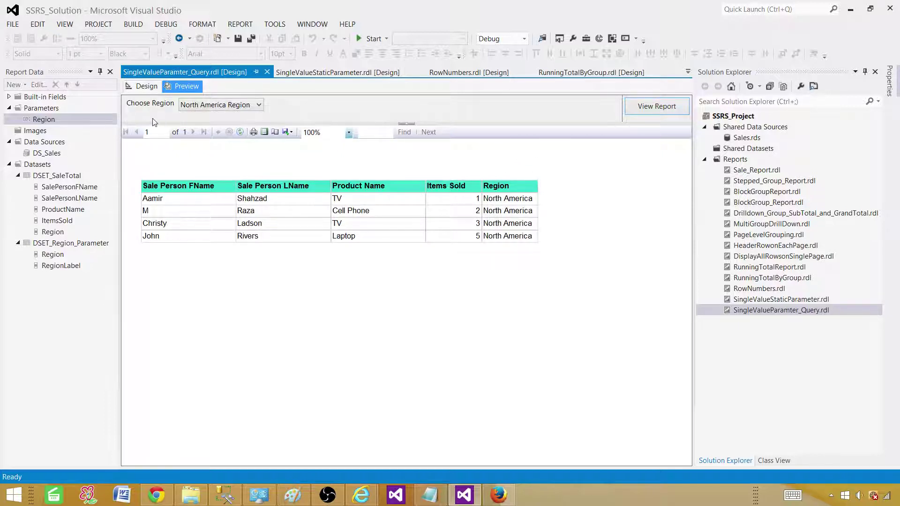
click(183, 106)
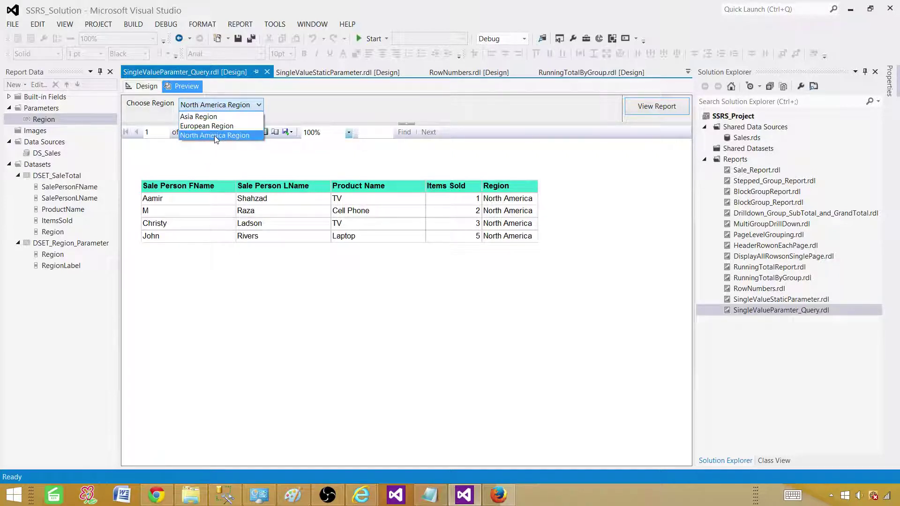
click(151, 94)
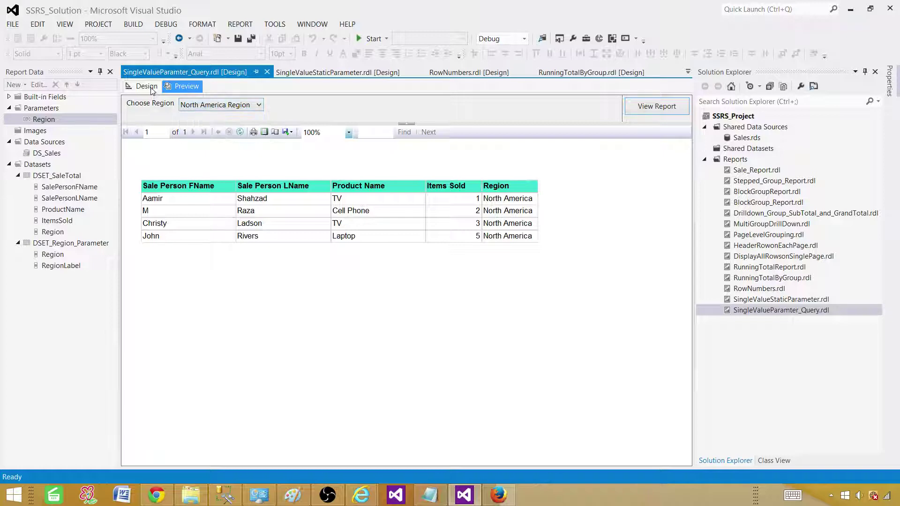
Return to the report design, switch the Region parameter's default values to specified values and add one value entry
click(147, 86)
right_click(56, 121)
click(88, 143)
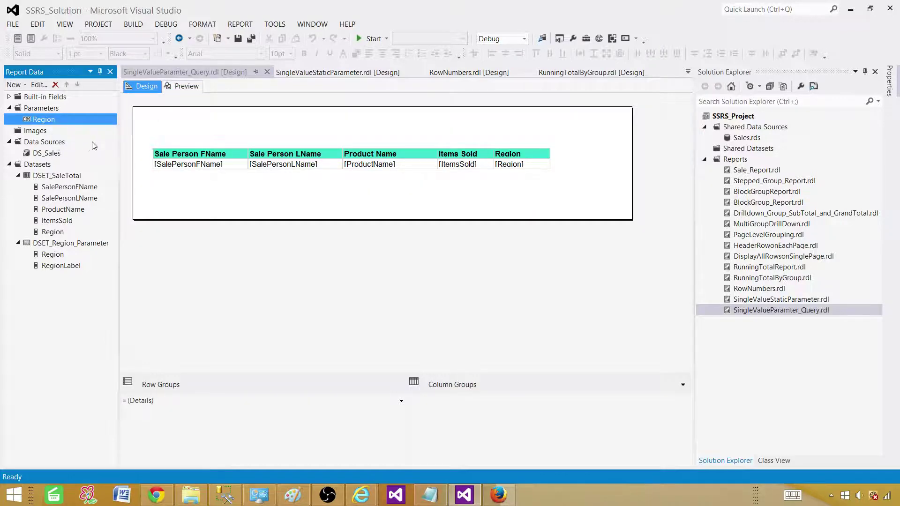
click(279, 85)
click(357, 123)
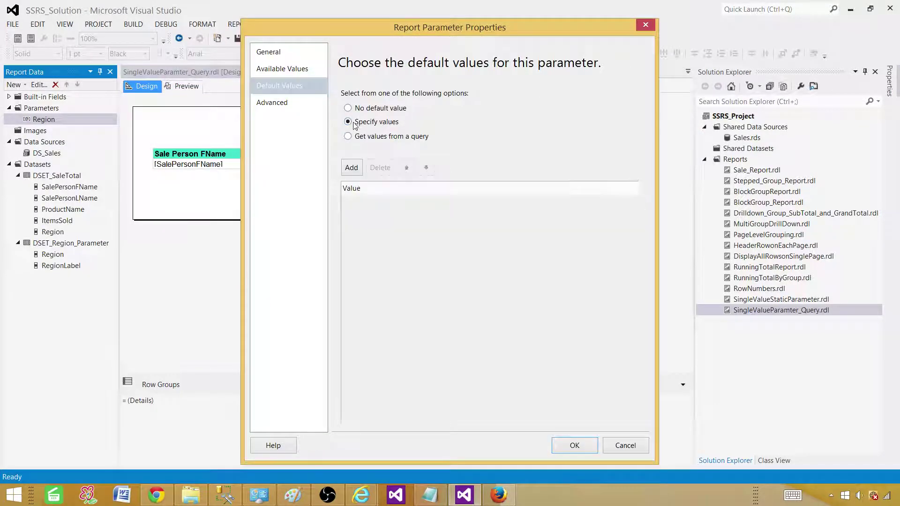
click(351, 167)
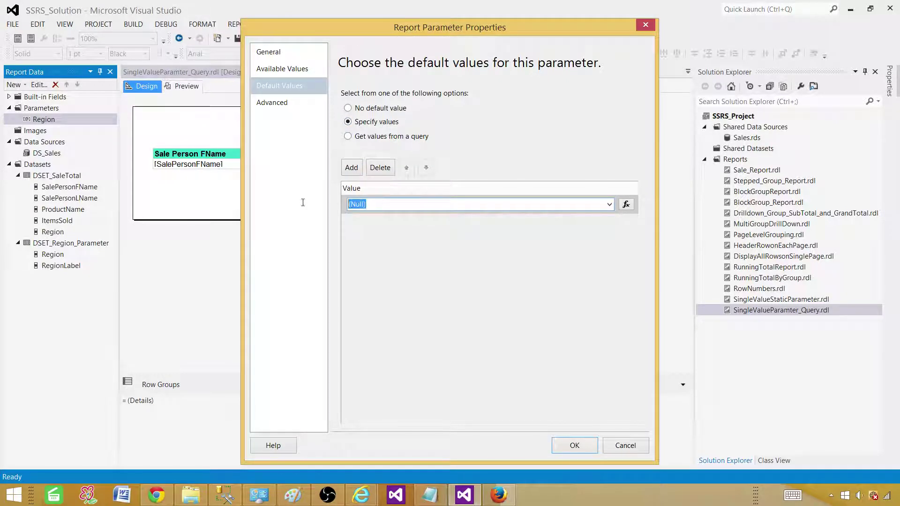
Set the new default value's expression to ="North America"
click(626, 204)
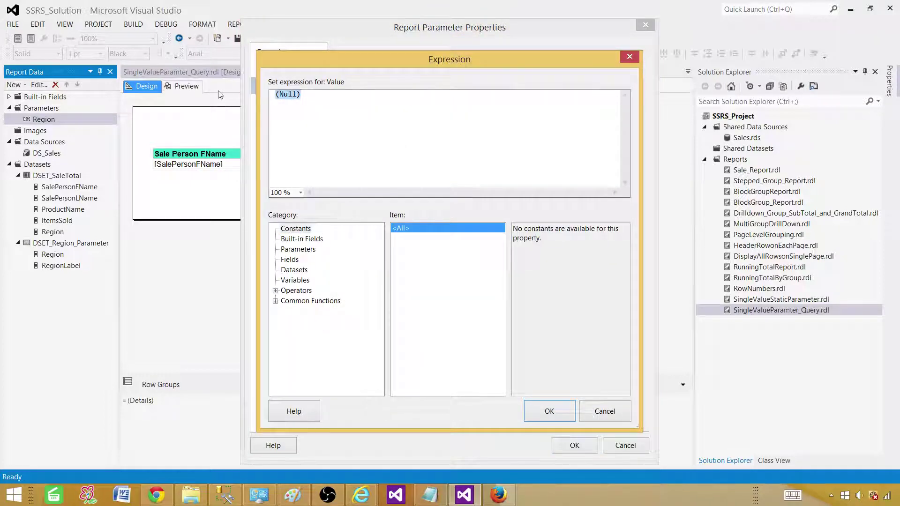
text(=)
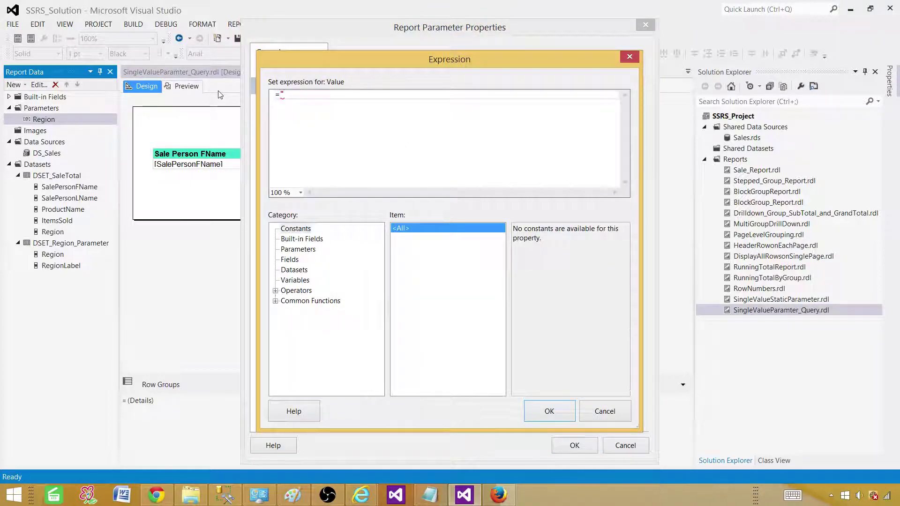
text("North America")
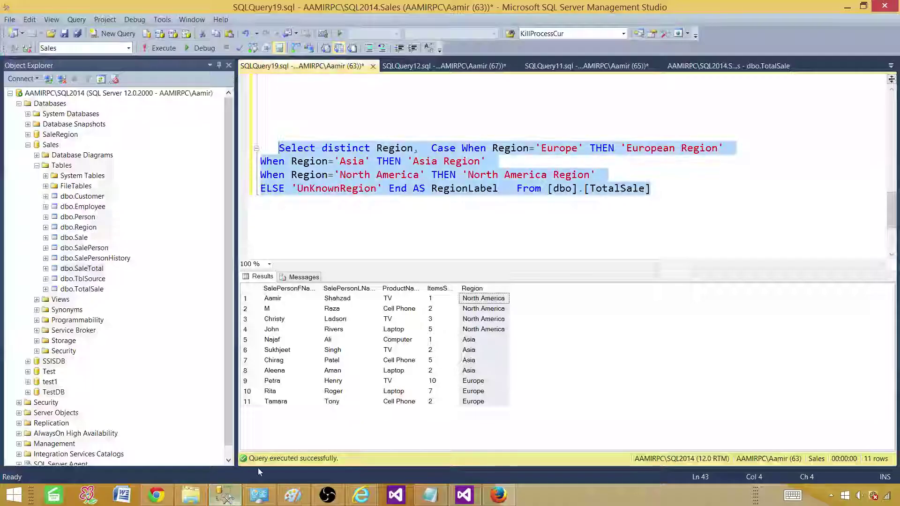
Switch to SQL Server Management Studio, copy the North America region value from the query results, and return to the expression in Visual Studio
click(225, 494)
click(487, 298)
right_click(492, 299)
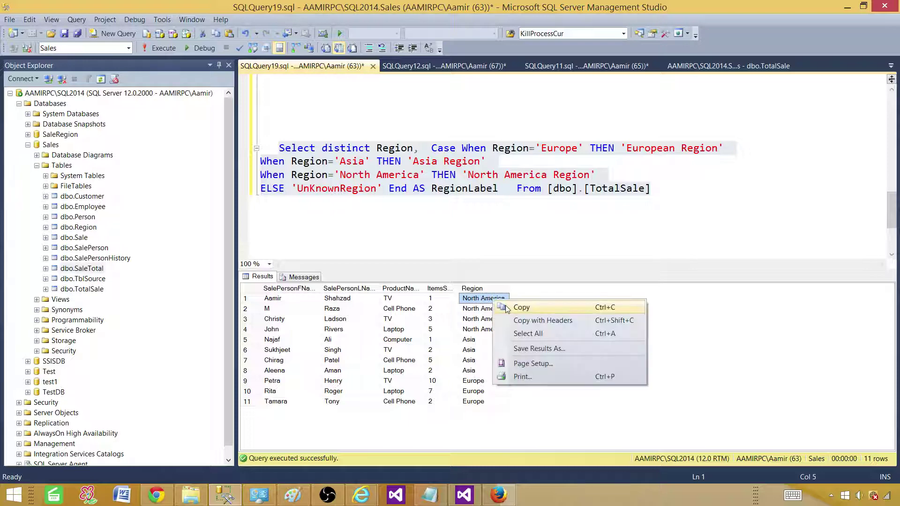
click(504, 307)
click(464, 494)
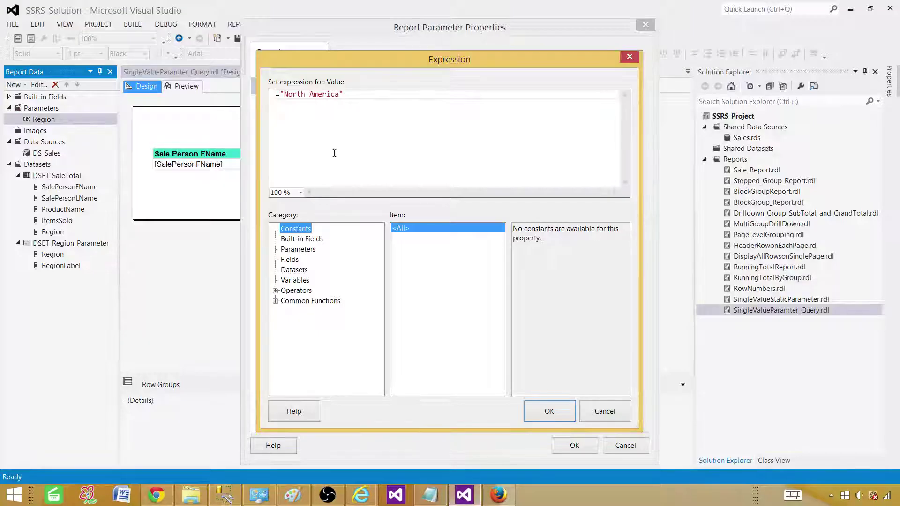
Check the North America text in the default value expression, accept it and apply the Region parameter changes
drag(338, 95, 293, 95)
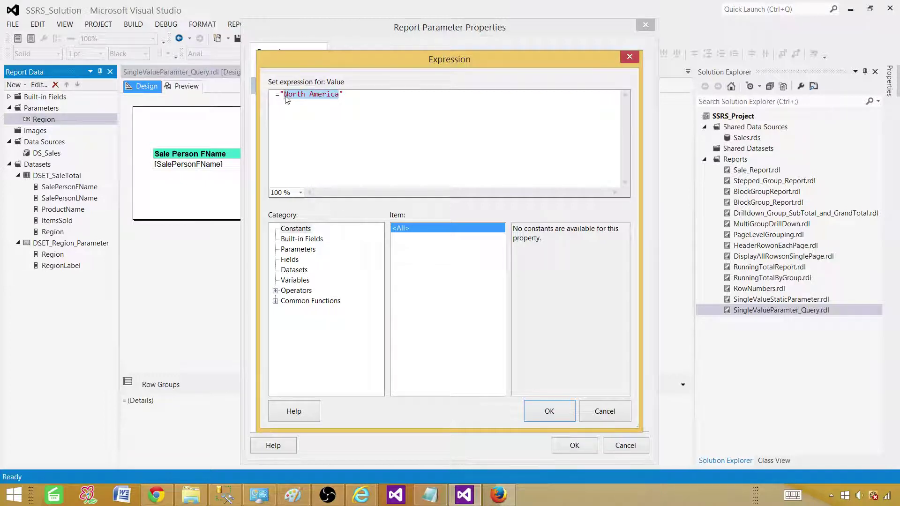
click(287, 98)
click(547, 411)
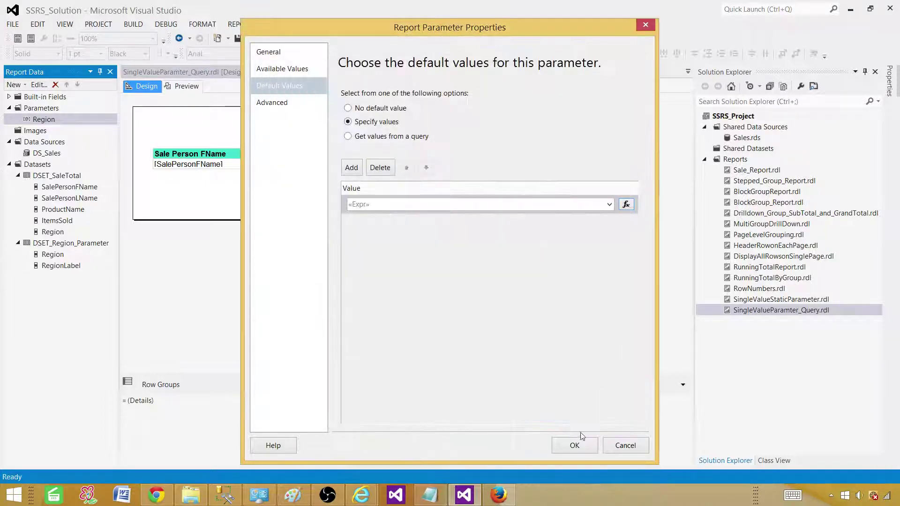
click(574, 446)
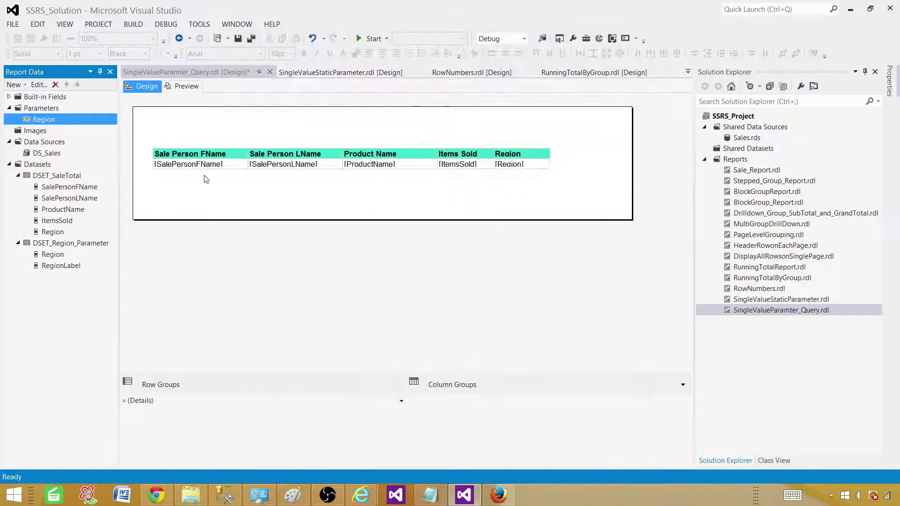
Preview the report with its default region, then run it for Asia Region and European Region
click(189, 86)
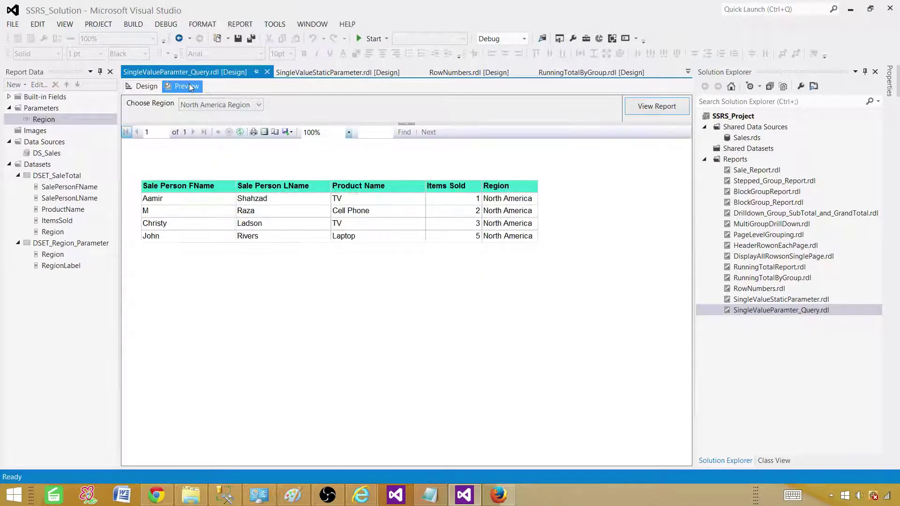
click(238, 110)
click(215, 116)
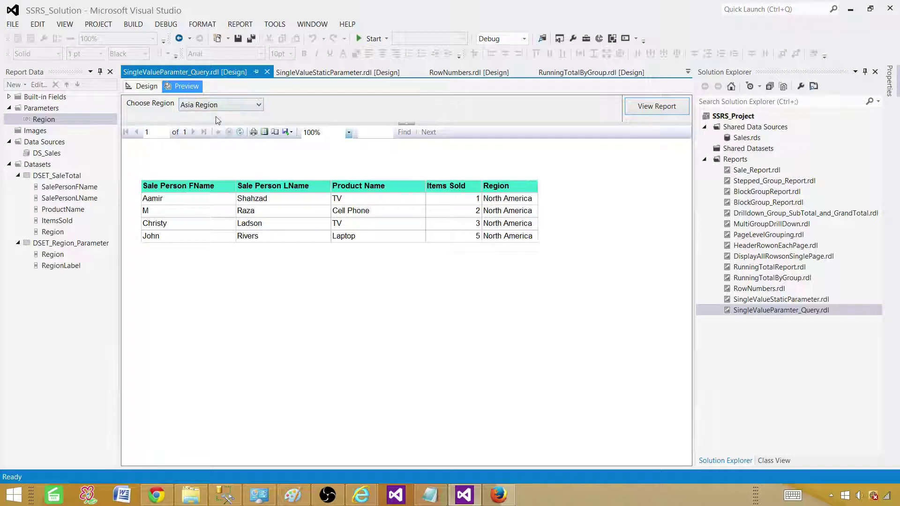
click(633, 111)
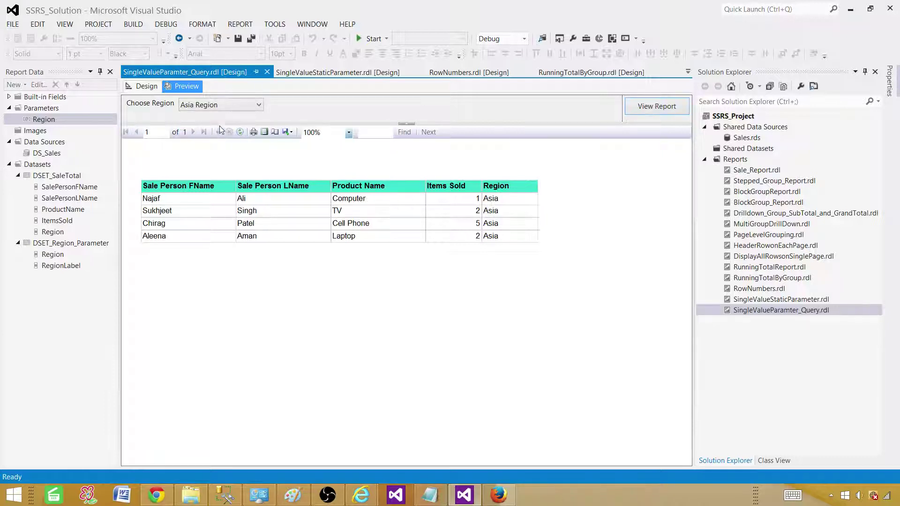
click(220, 105)
click(220, 126)
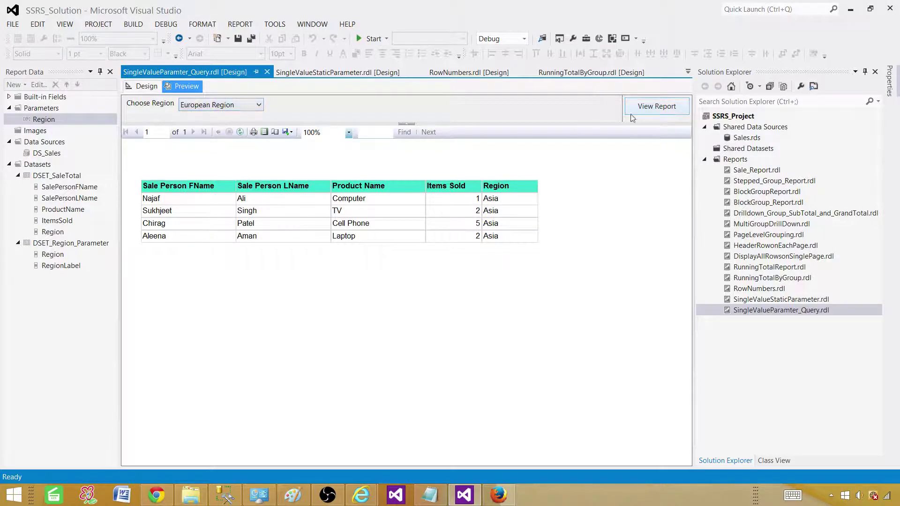
click(655, 107)
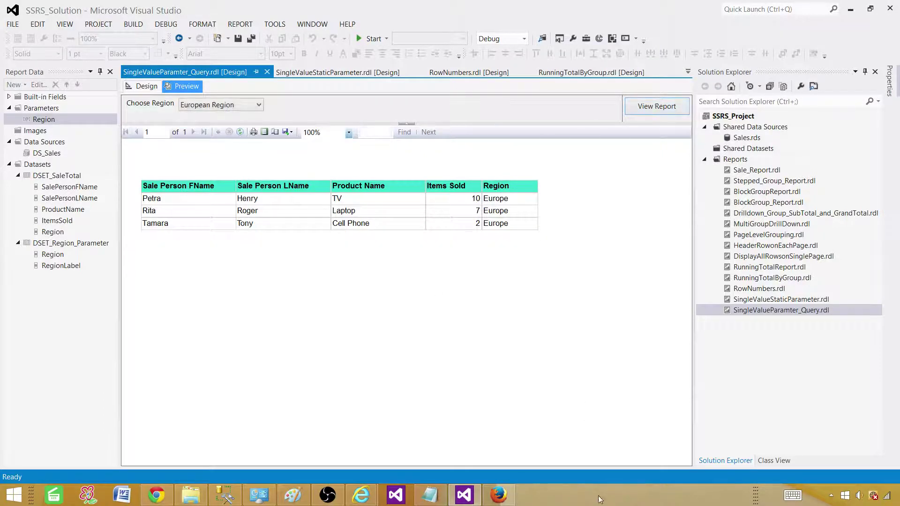